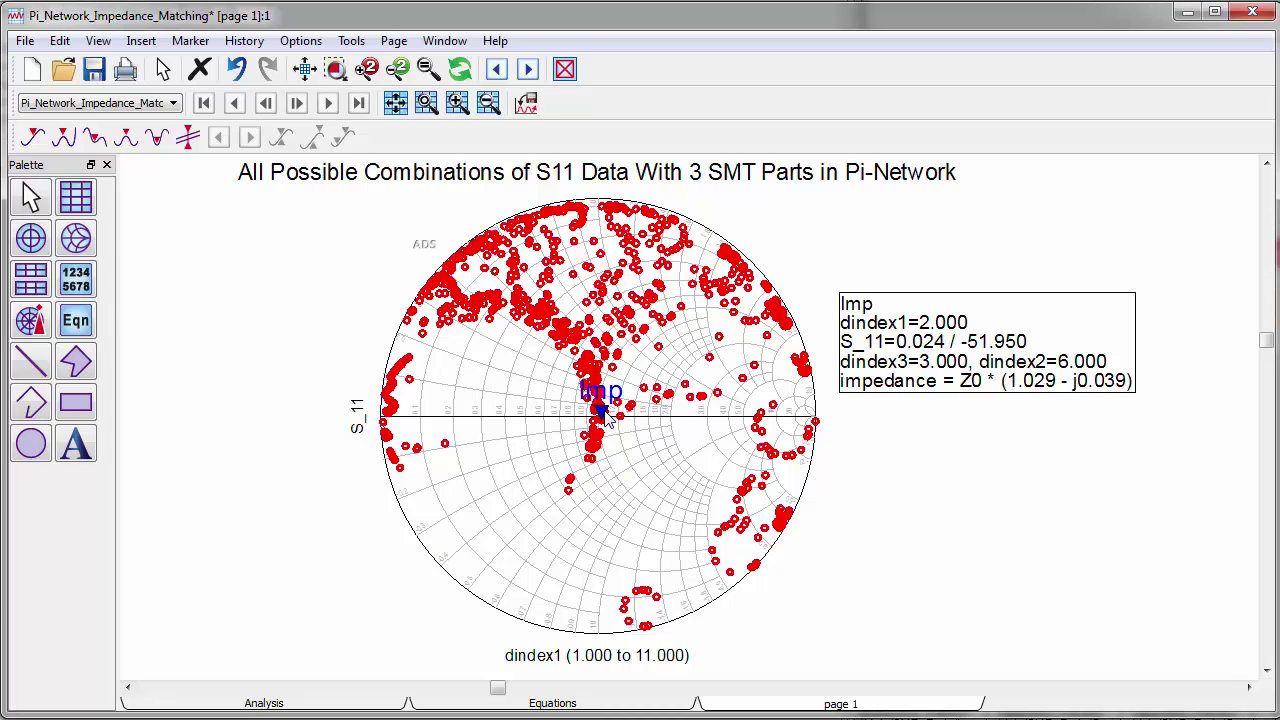
Drag the Imp marker across other S11 combinations, ending near the Smith chart's left edge
left_click(604, 413)
mouse_move(604, 418)
left_mouse_down()
mouse_move(600, 456)
mouse_move(586, 429)
mouse_move(449, 434)
mouse_move(395, 418)
left_mouse_up()
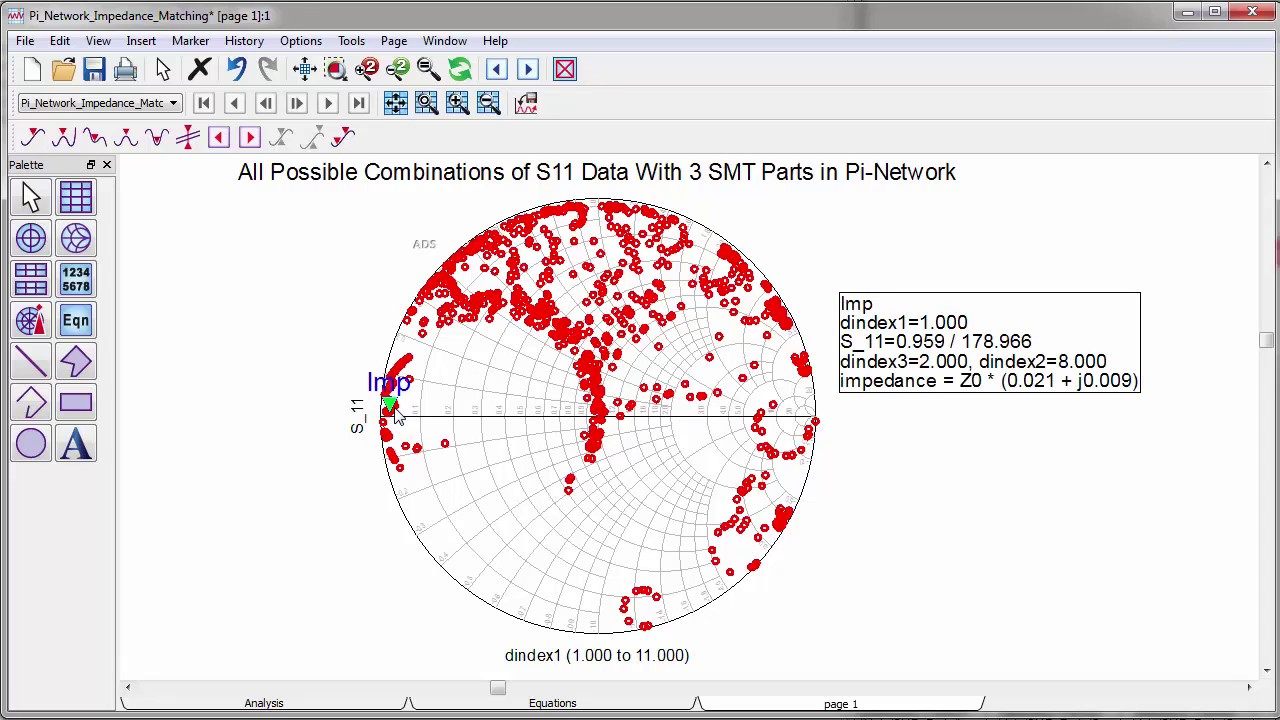
mouse_move(396, 418)
left_mouse_down()
mouse_move(520, 372)
mouse_move(760, 332)
mouse_move(768, 343)
mouse_move(600, 395)
mouse_move(558, 388)
left_mouse_up()
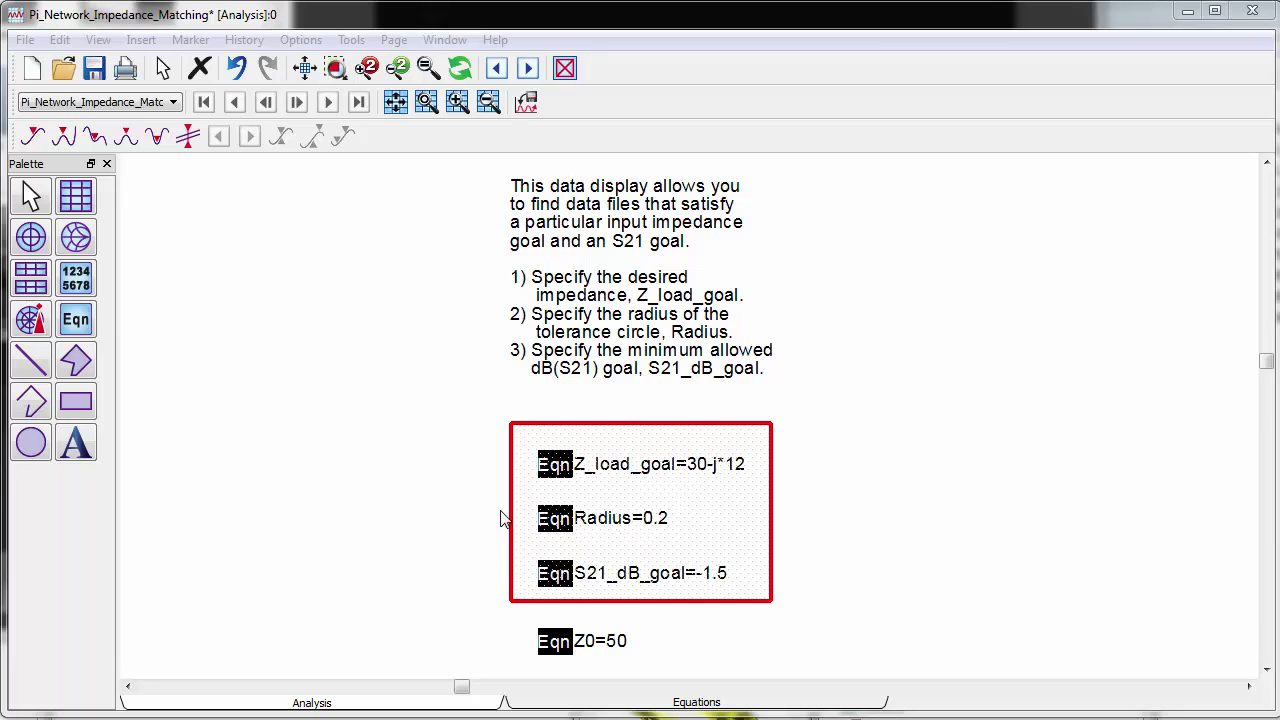
Change the Z_load_goal equation from 30-j*12 to 46-j*17
left_click(710, 472)
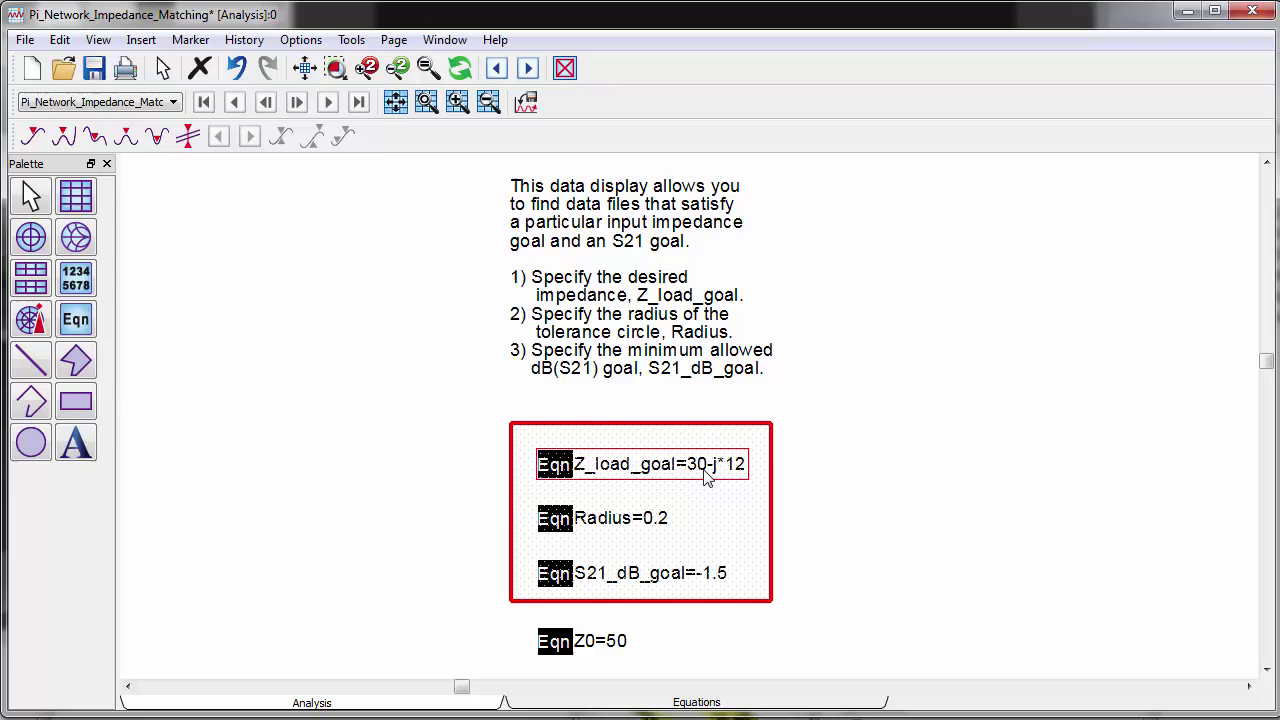
left_click(696, 466)
double_click(696, 466)
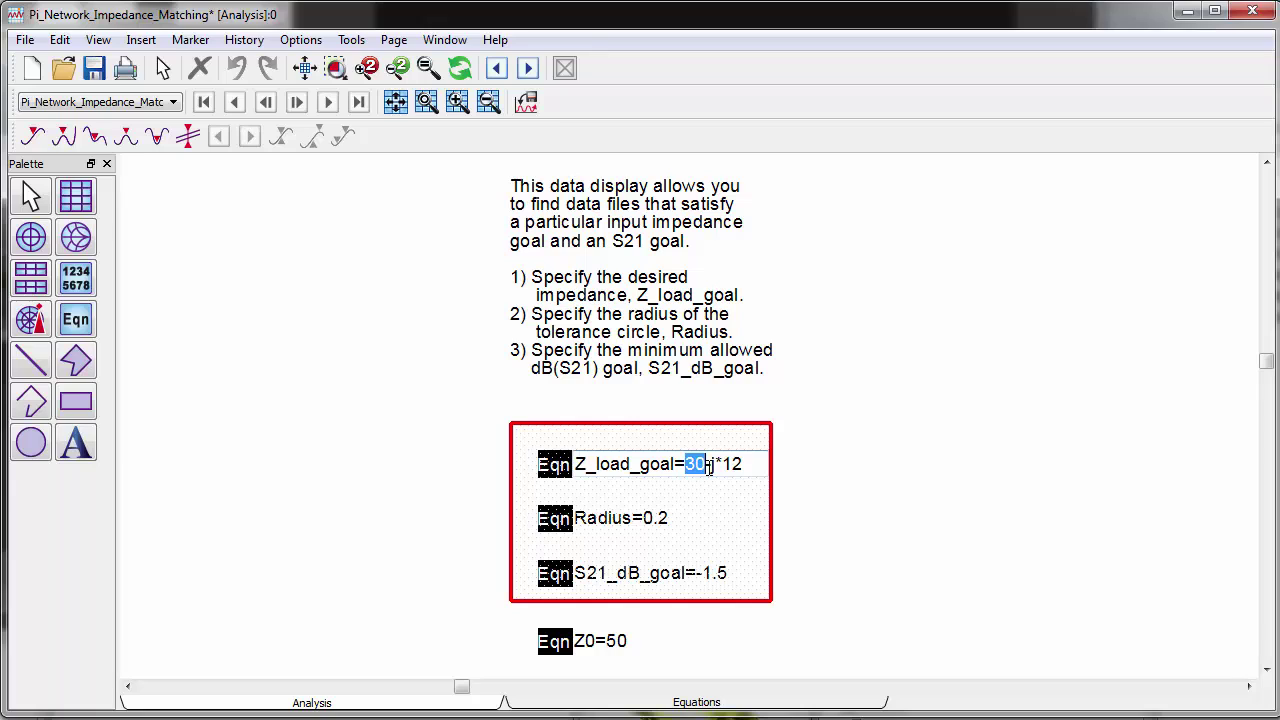
type("5")
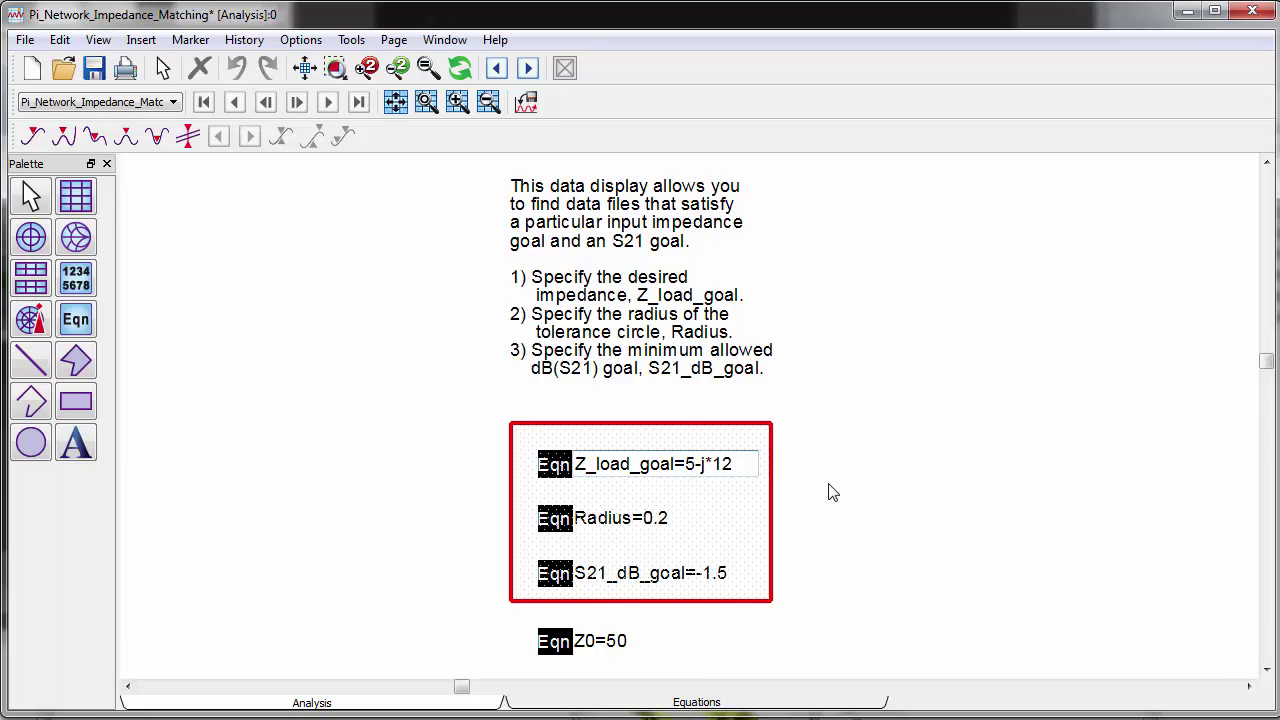
left_click(735, 463)
key("BackSpace")
key("BackSpace")
type("5")
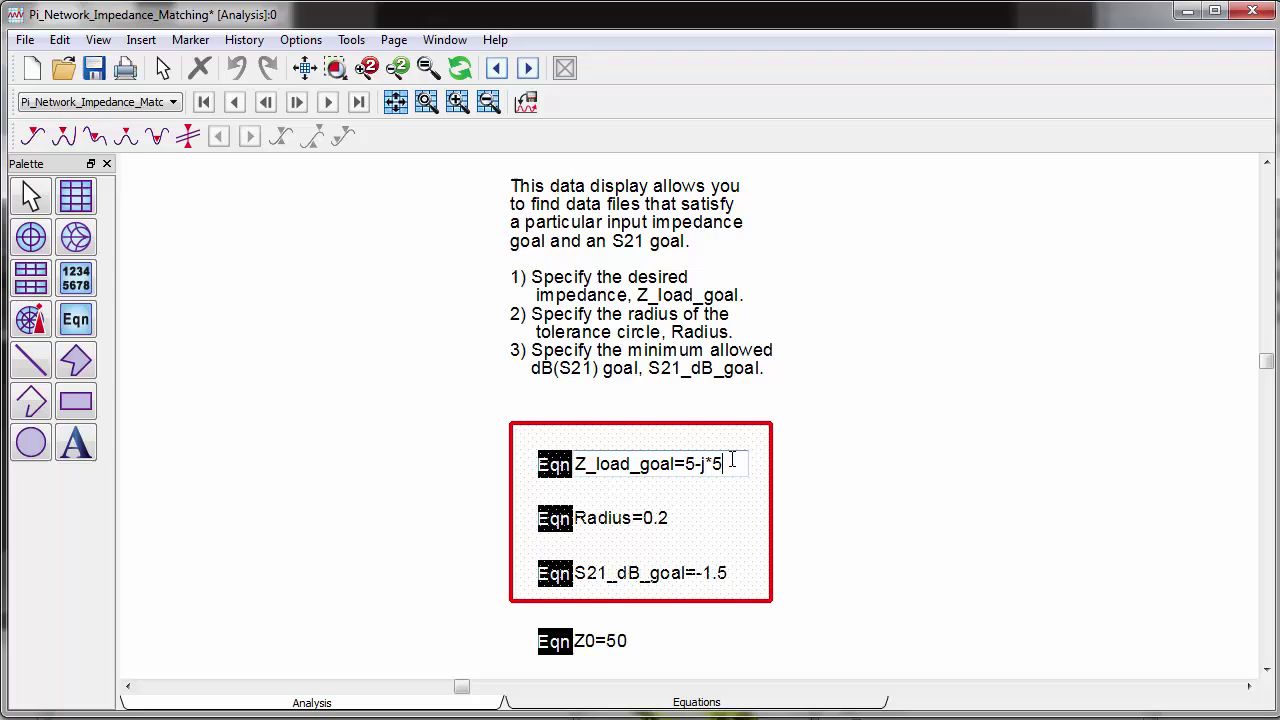
left_click(890, 442)
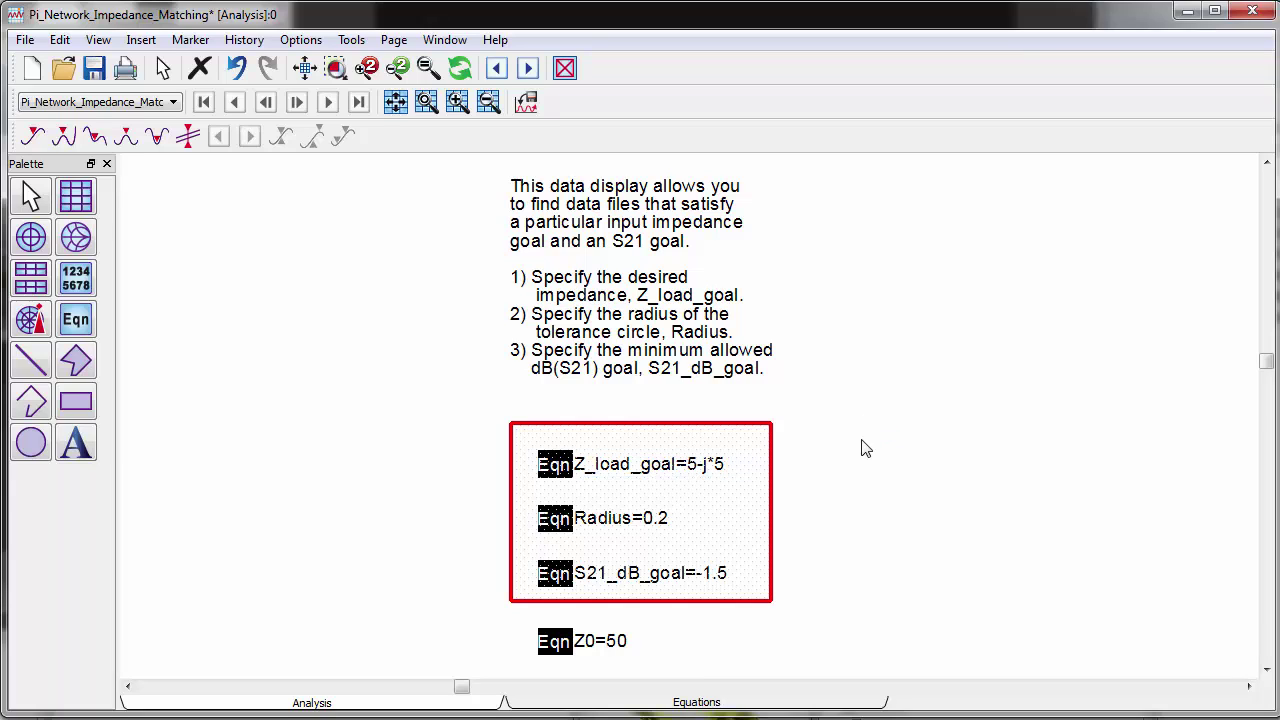
double_click(691, 463)
type("46")
double_click(727, 463)
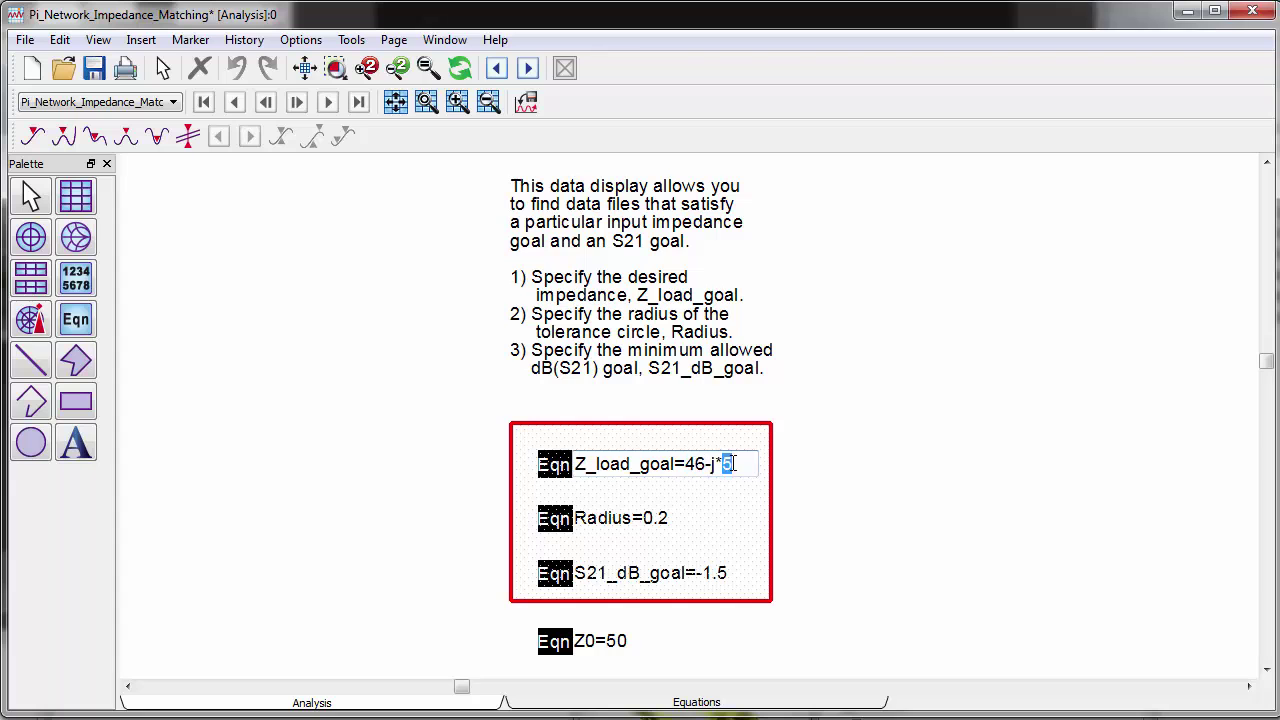
type("17")
Set Radius to 0.1 and trim S21_dB_goal to -1
left_click(660, 527)
double_click(662, 520)
type("1")
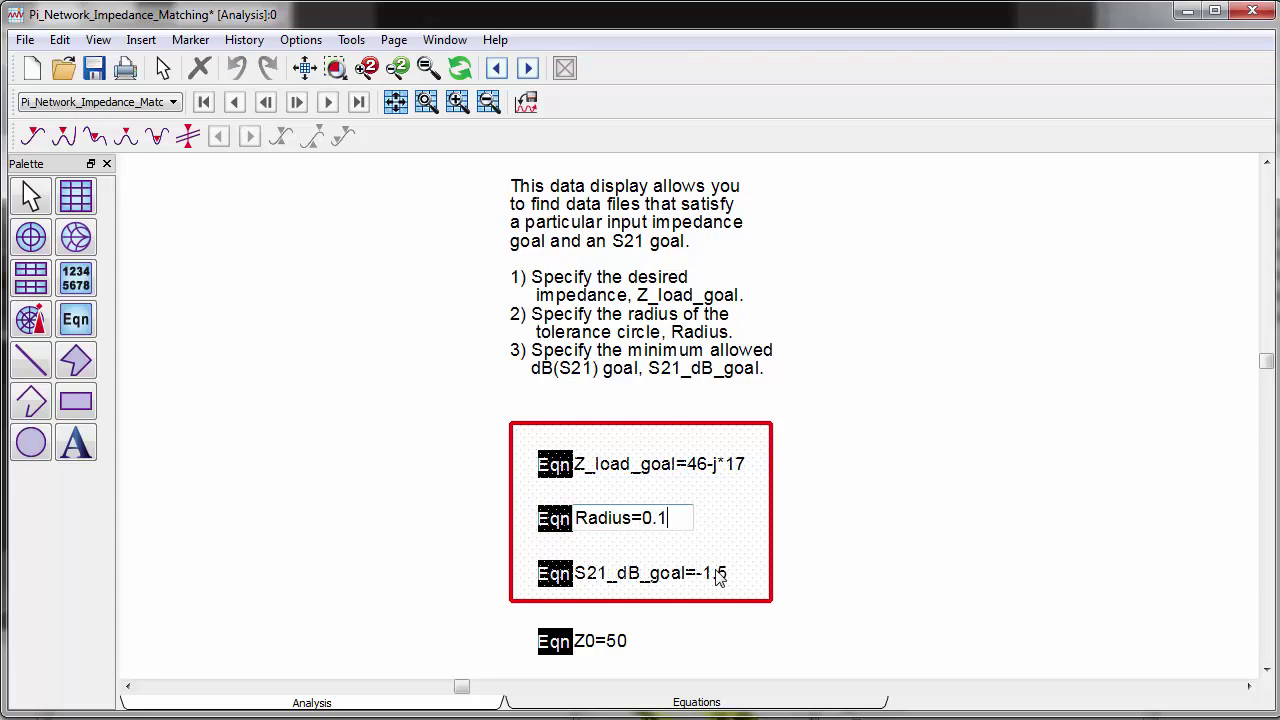
left_click(720, 573)
left_click_drag(712, 573, 738, 573)
key("Delete")
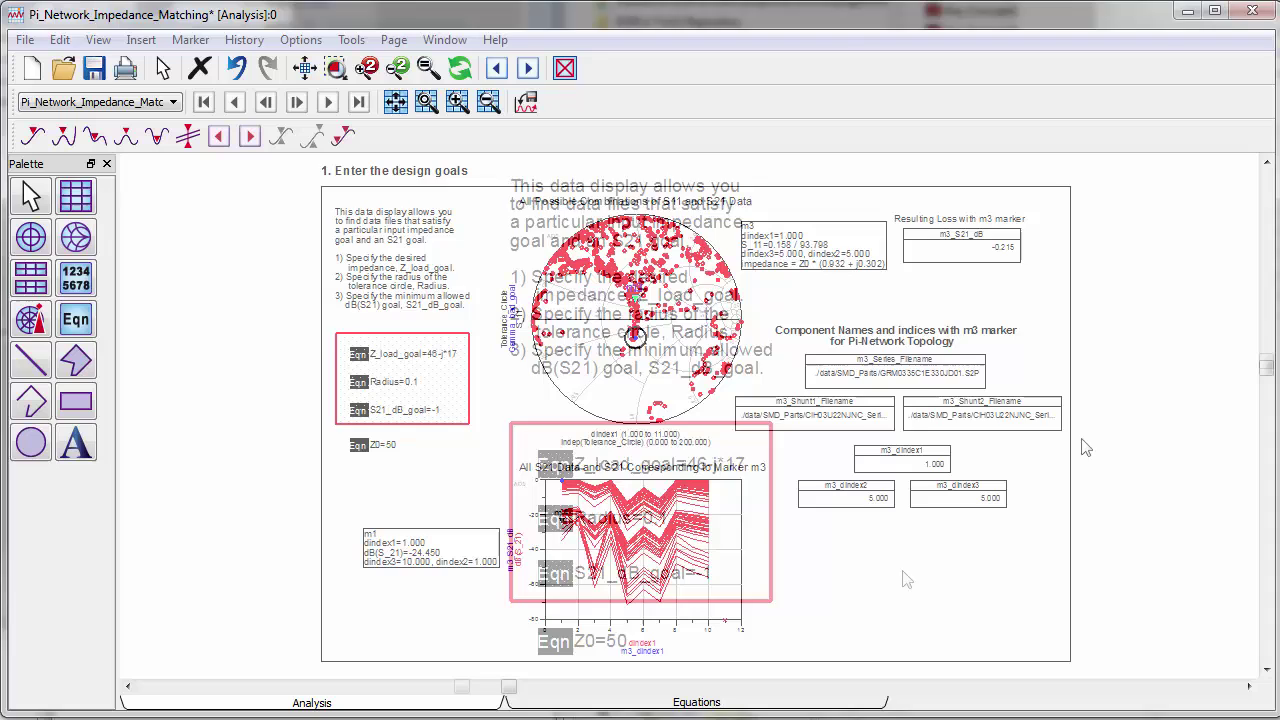
Zoom into the S11 combinations chart and drag marker m3 inside the tolerance circle (-0.160 dB loss)
left_click(336, 68)
left_click_drag(470, 166, 1090, 530)
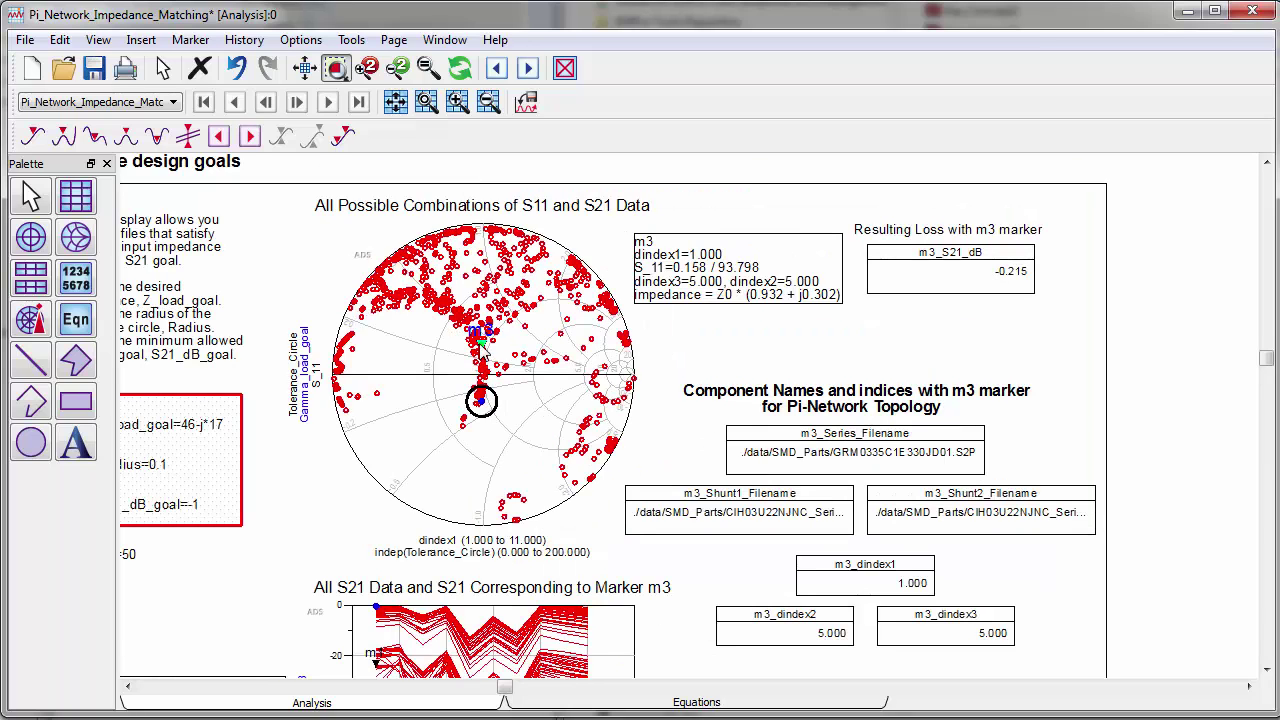
mouse_move(481, 350)
left_mouse_down()
mouse_move(488, 402)
mouse_move(456, 400)
left_mouse_up()
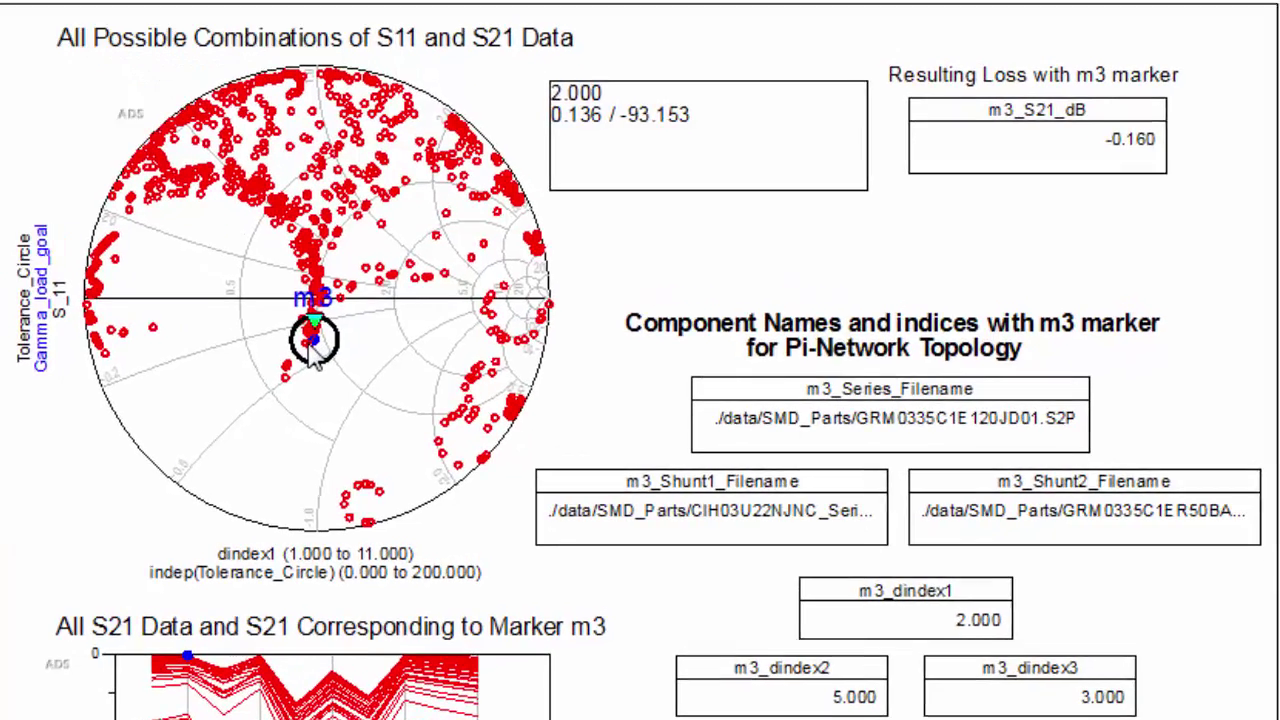
left_click_drag(310, 345, 306, 350)
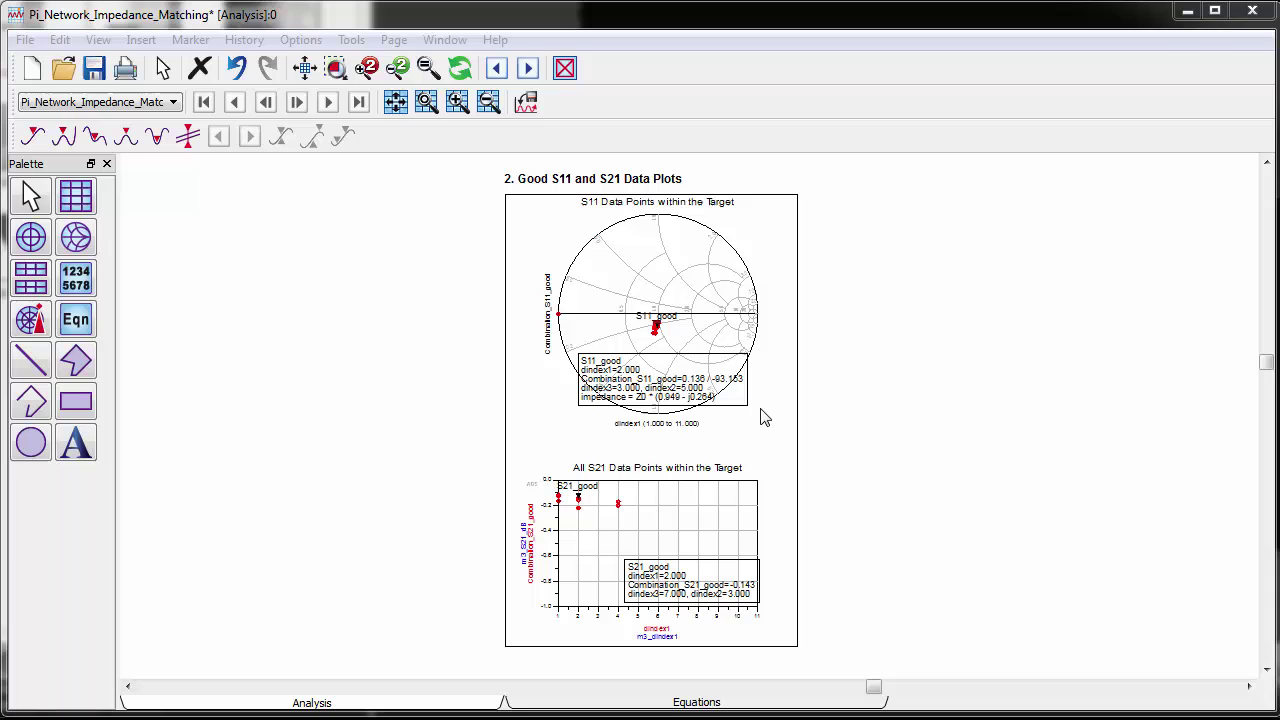
Zoom into the good S11 chart, move S11_good to dindex3=11, dindex2=3, and select S21_good at dindex1=2
left_click(336, 67)
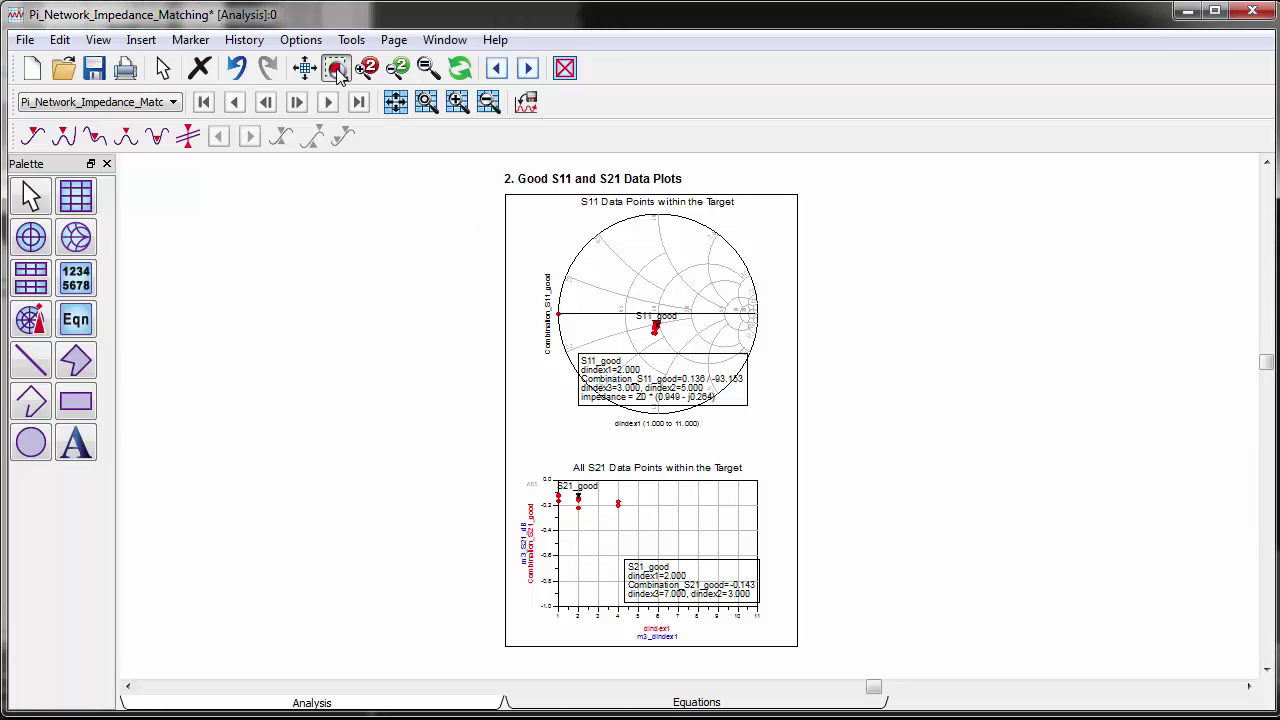
left_click_drag(472, 164, 825, 453)
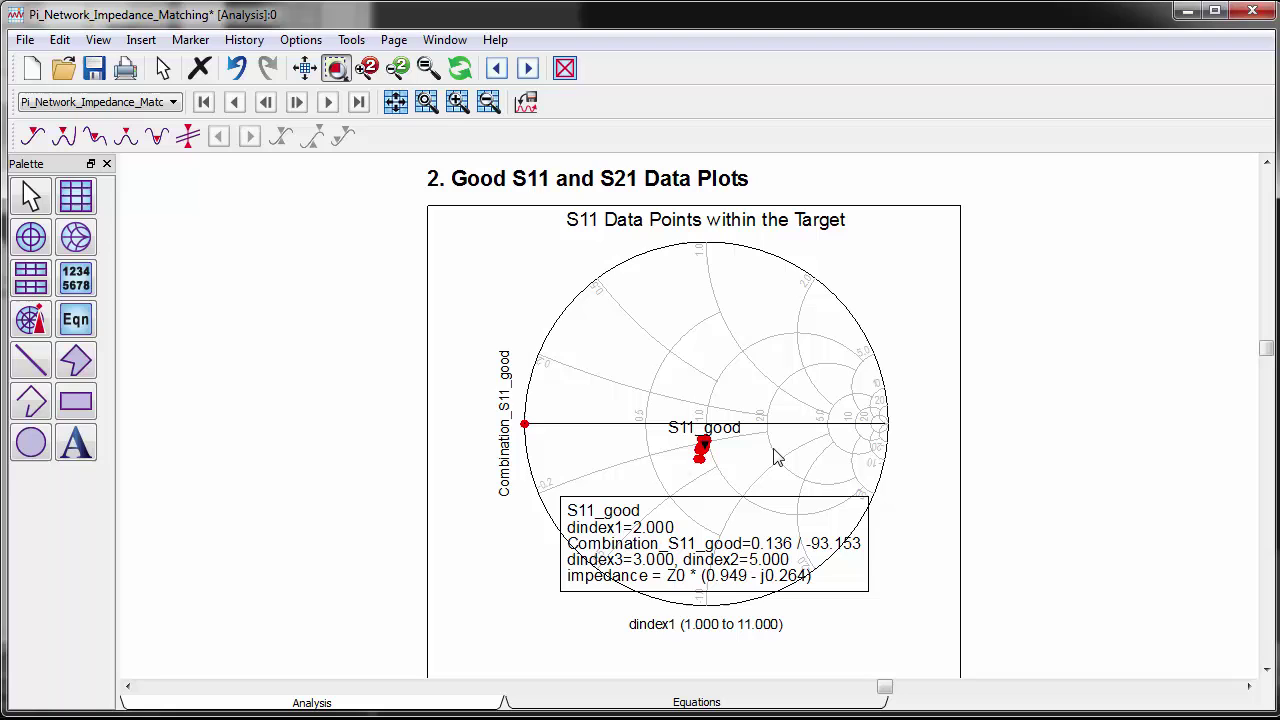
left_click(700, 455)
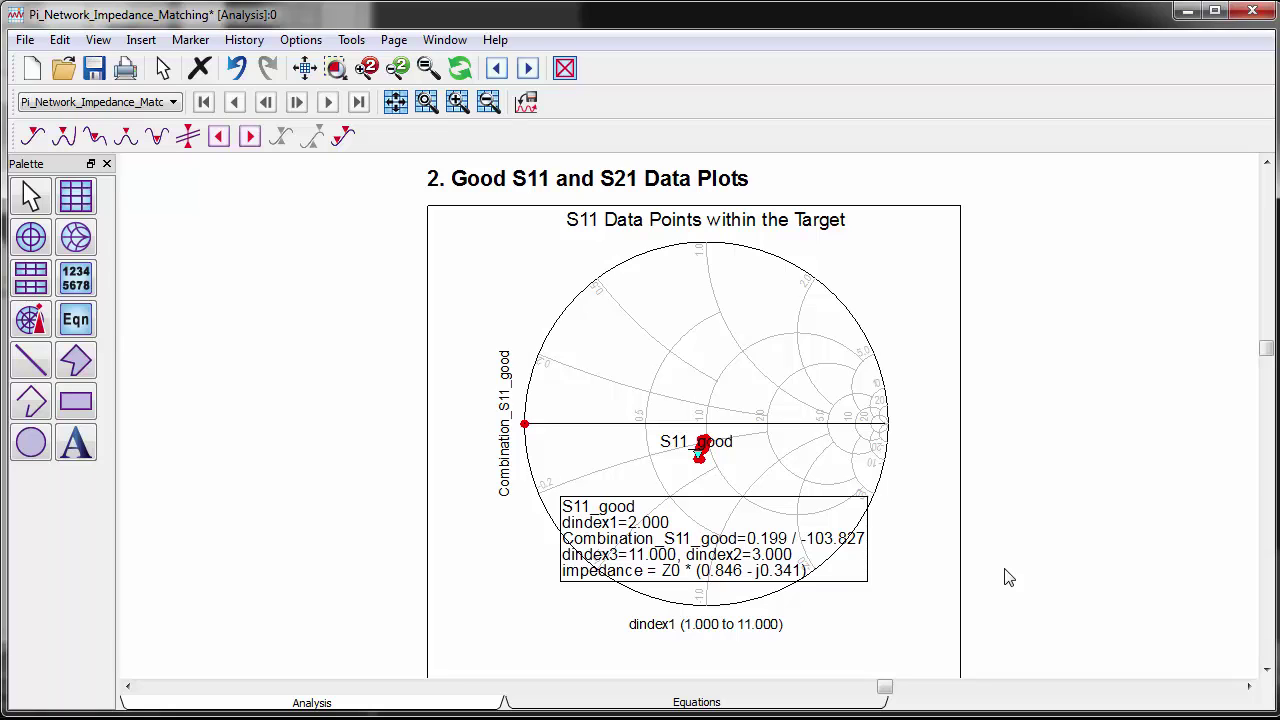
scroll(1000, 551, "down", 8)
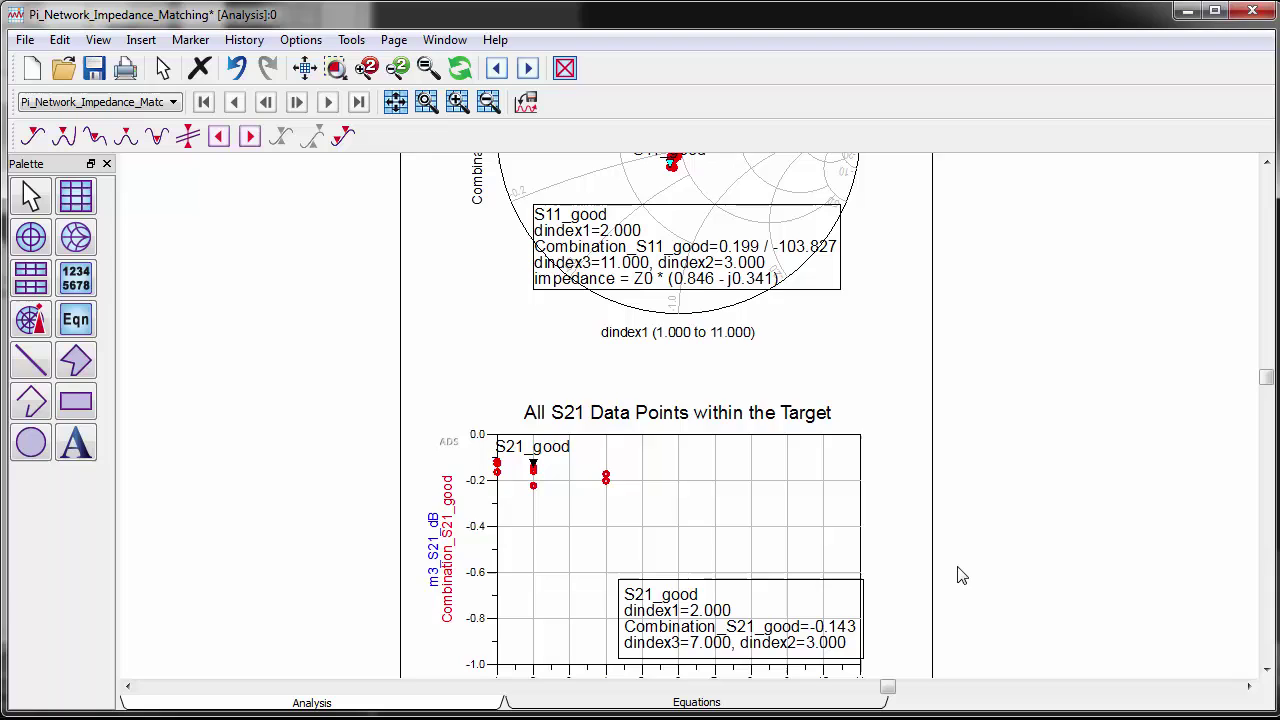
scroll(993, 450, "down", 1)
scroll(990, 425, "down", 2)
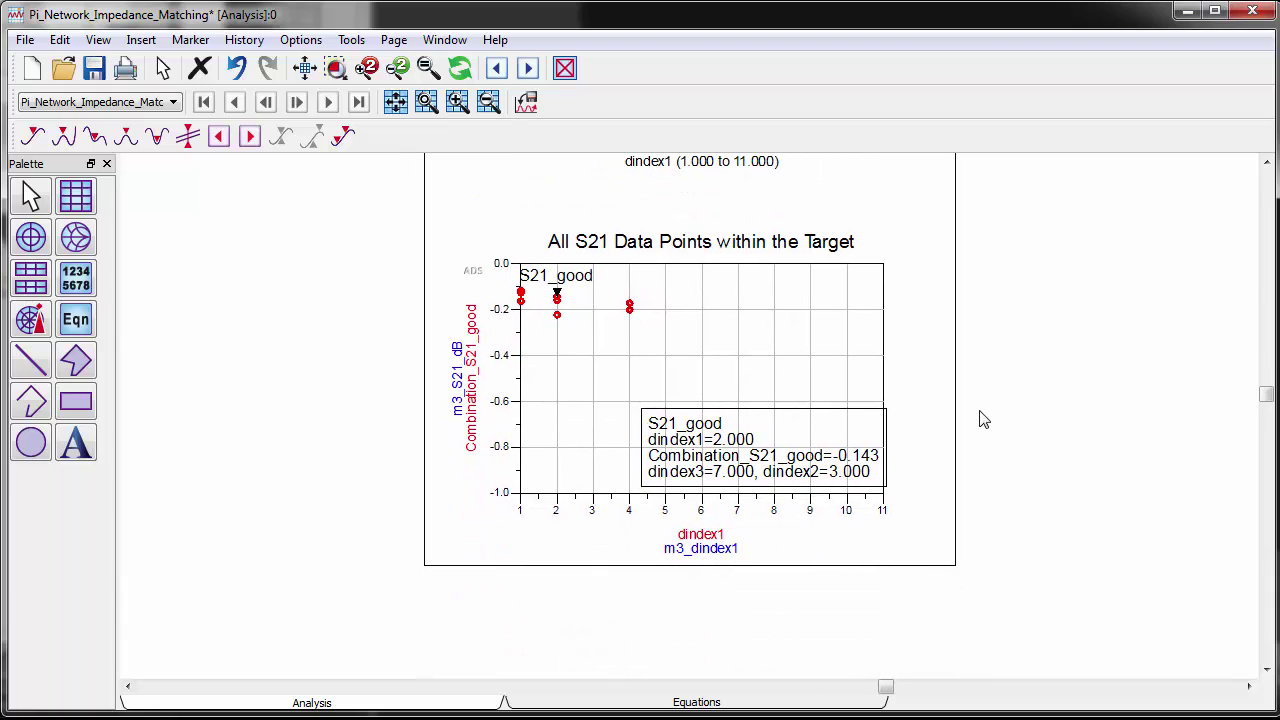
left_click(557, 313)
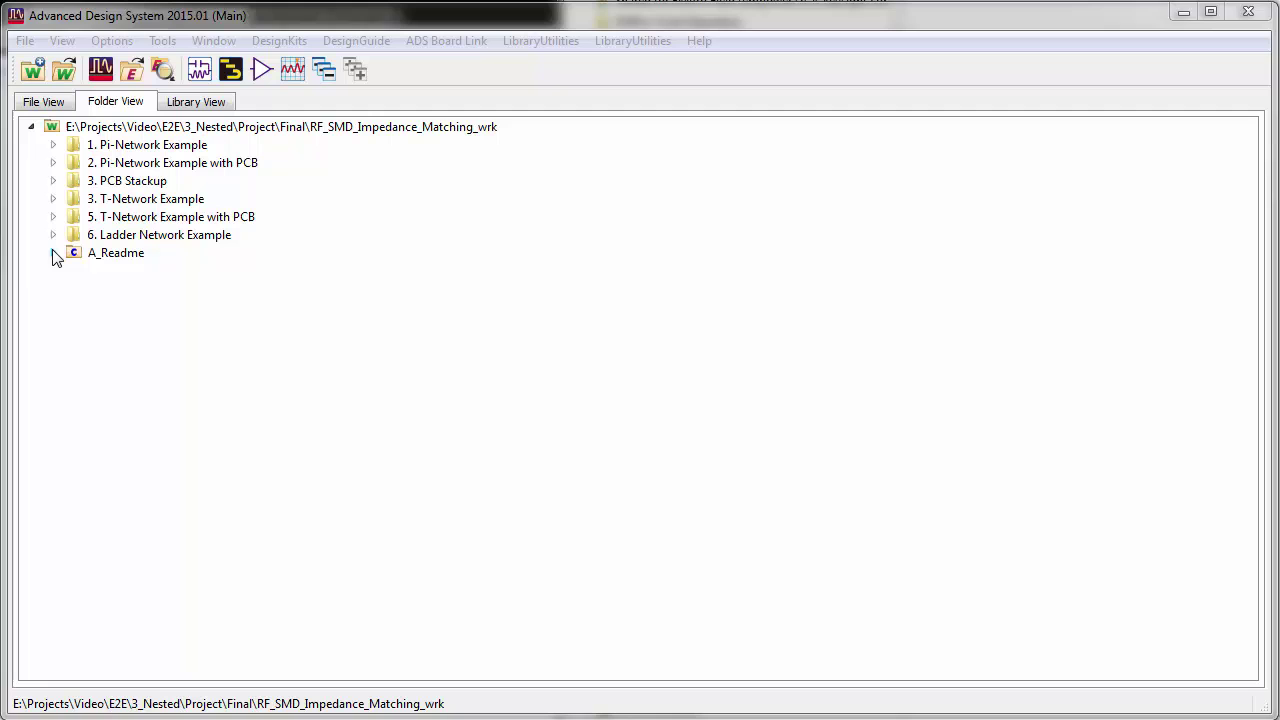
Check A_Readme, then expand 1. Pi-Network Example, subfolder A and the Pi_Network_Impedance_Matching cell
left_click(54, 254)
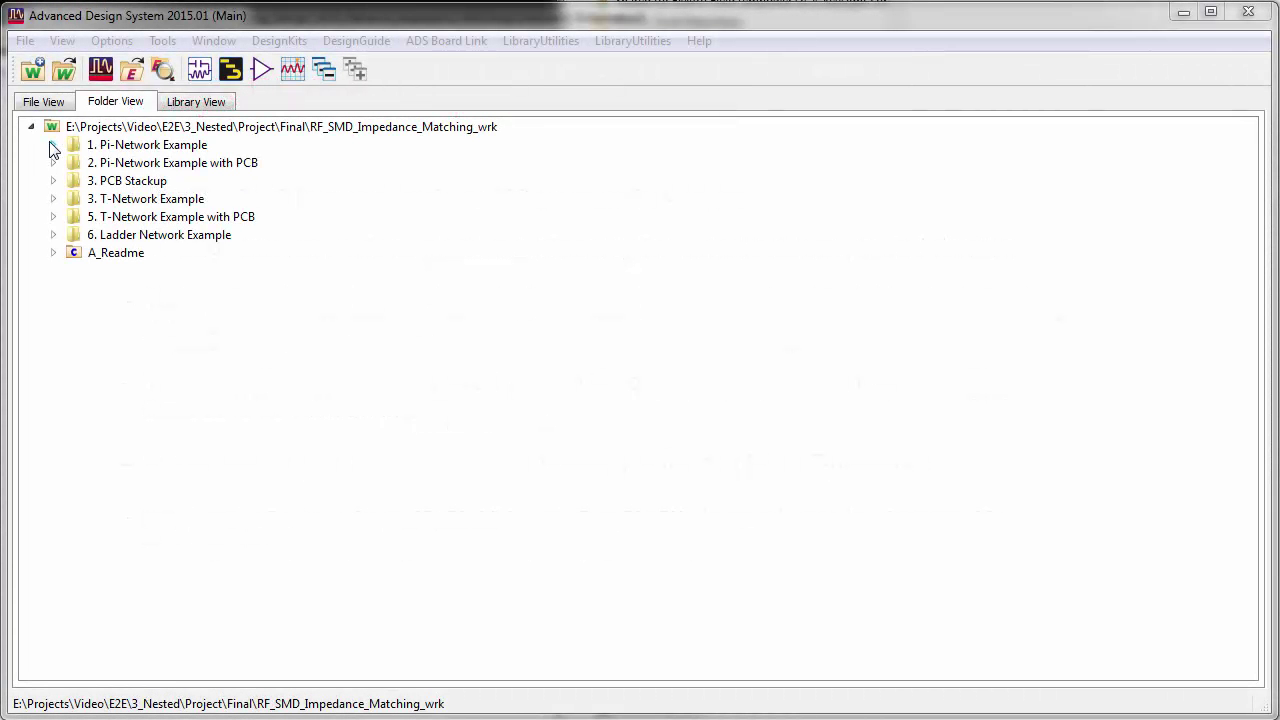
left_click(53, 146)
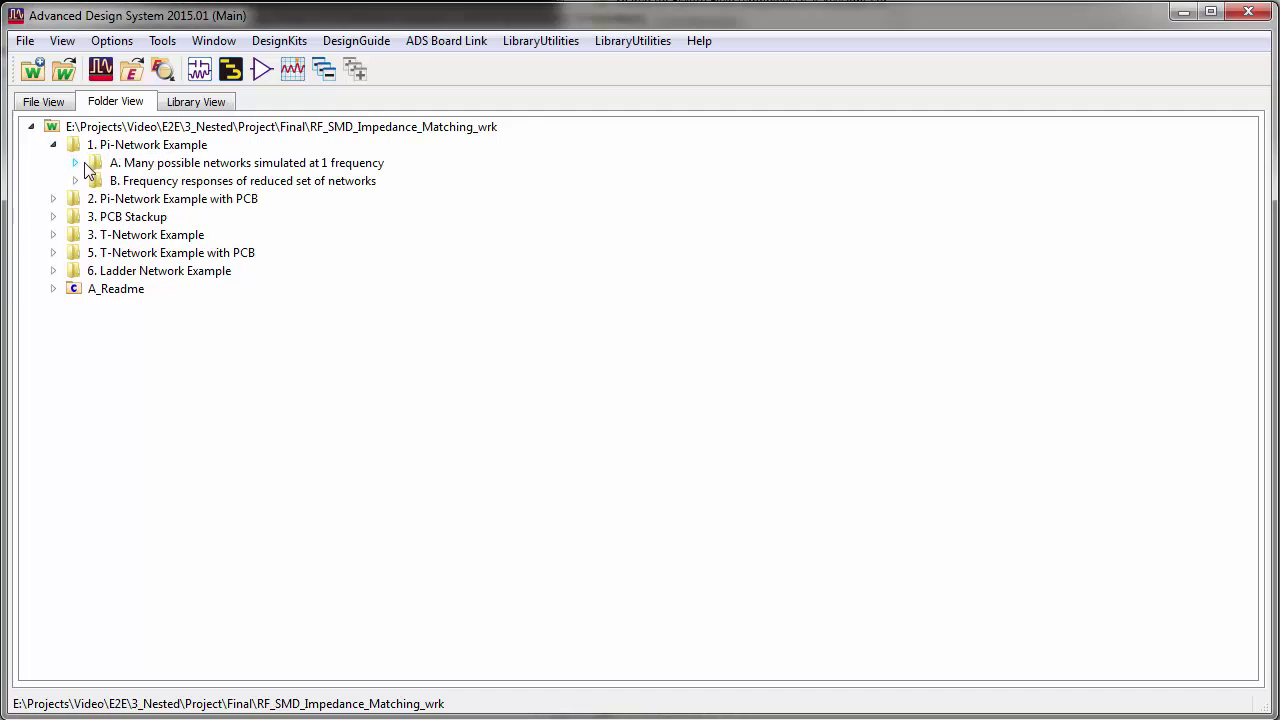
left_click(75, 163)
left_click(97, 181)
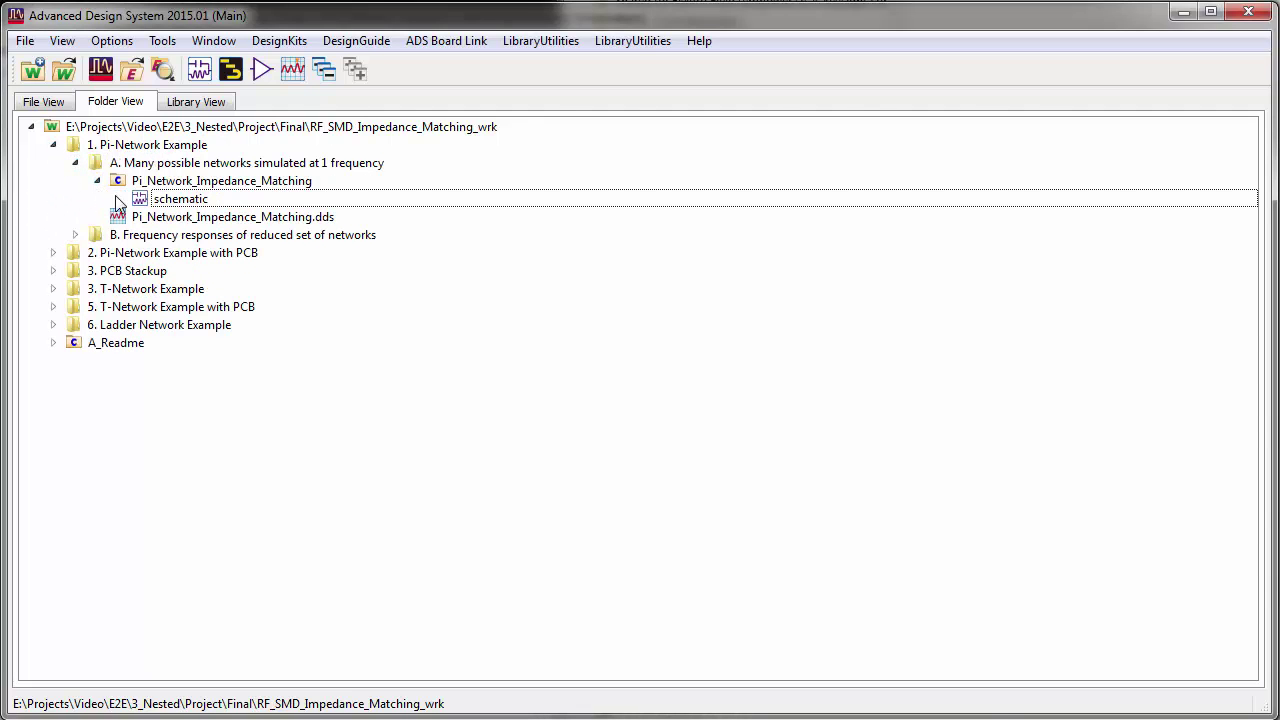
Open the Pi_Network_Impedance_Matching schematic and zoom into its main matching circuit
double_click(140, 199)
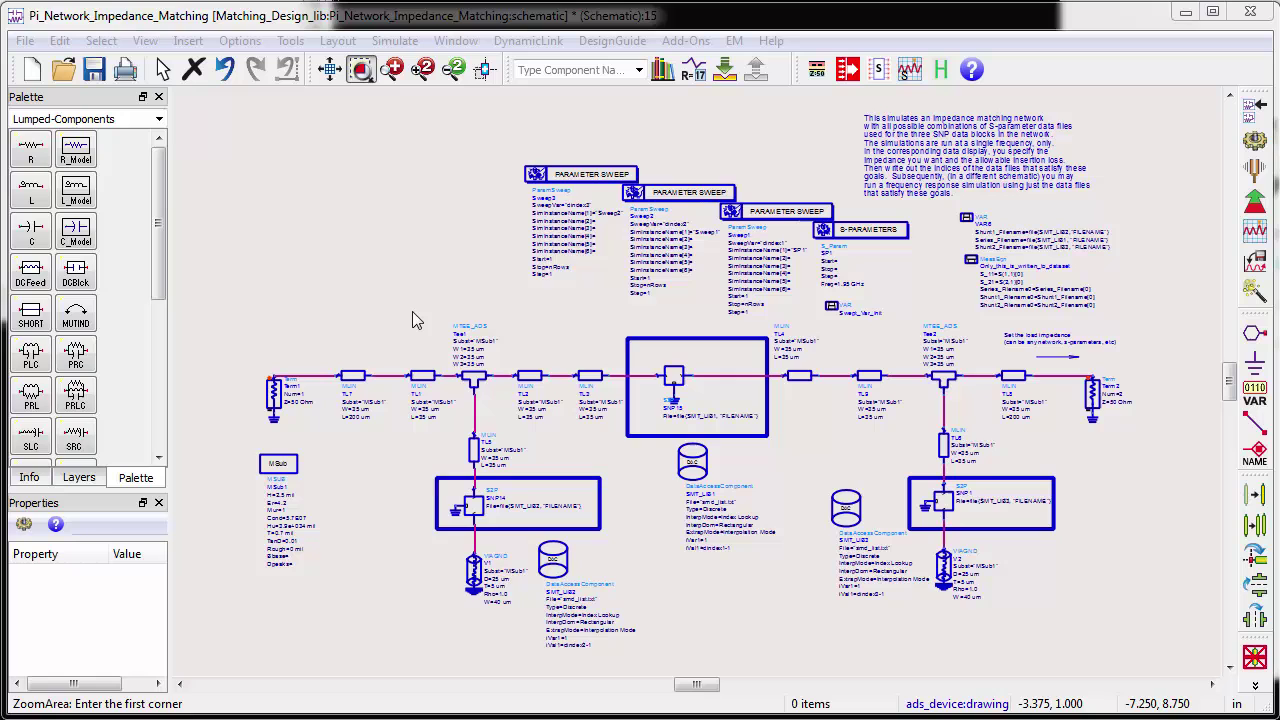
left_click(422, 313)
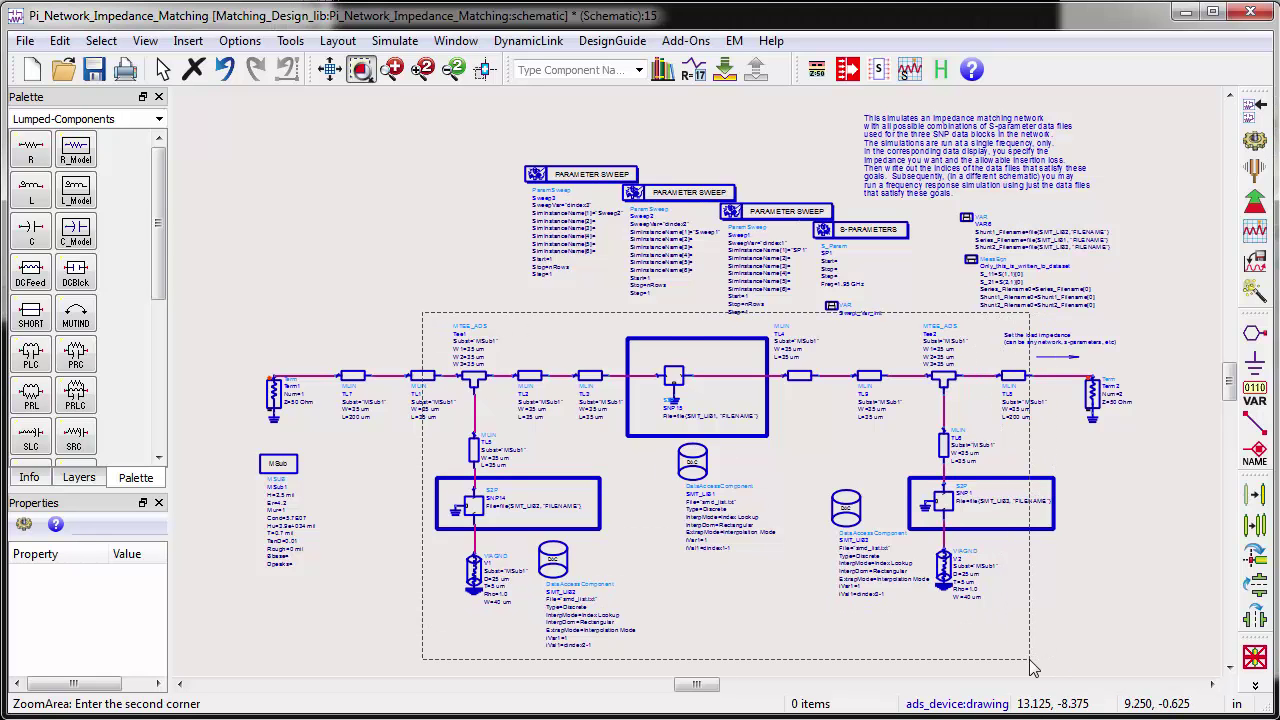
left_click(1031, 662)
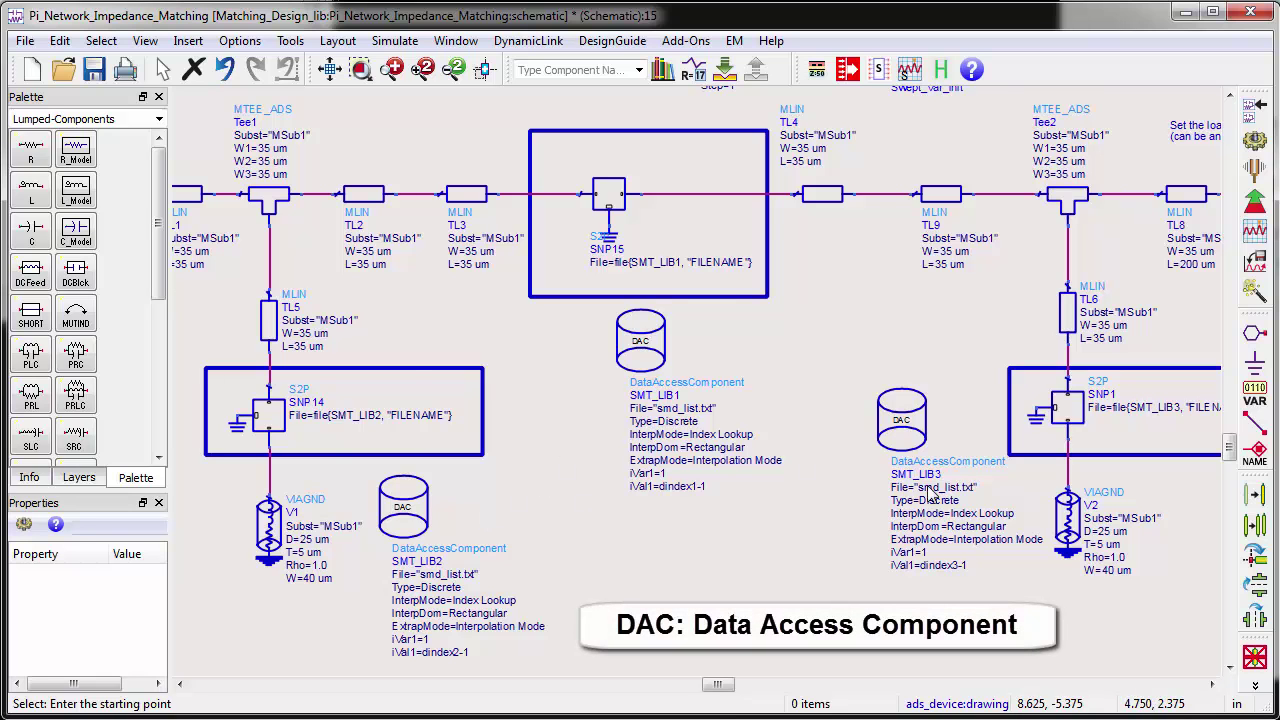
left_click(330, 69)
Zoom into the parameter sweep blocks and the right-hand branch, then open the workspace data folder
left_click(361, 69)
left_click(508, 143)
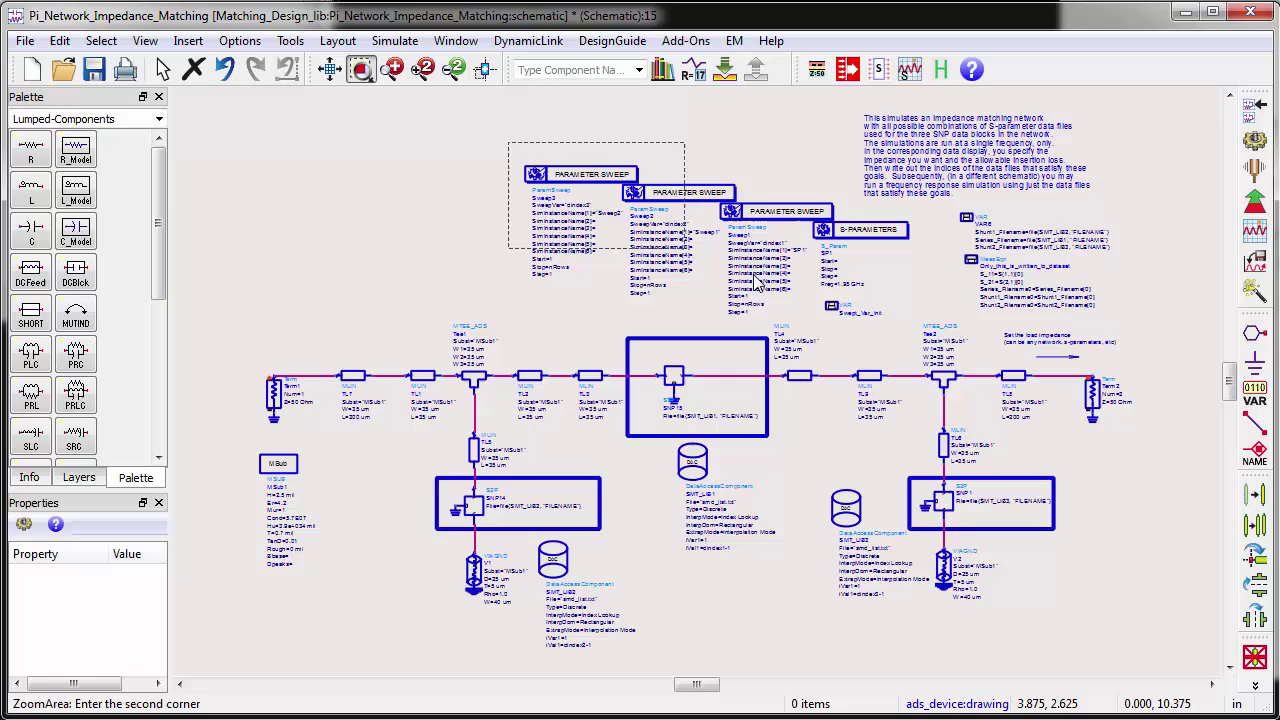
left_click(922, 340)
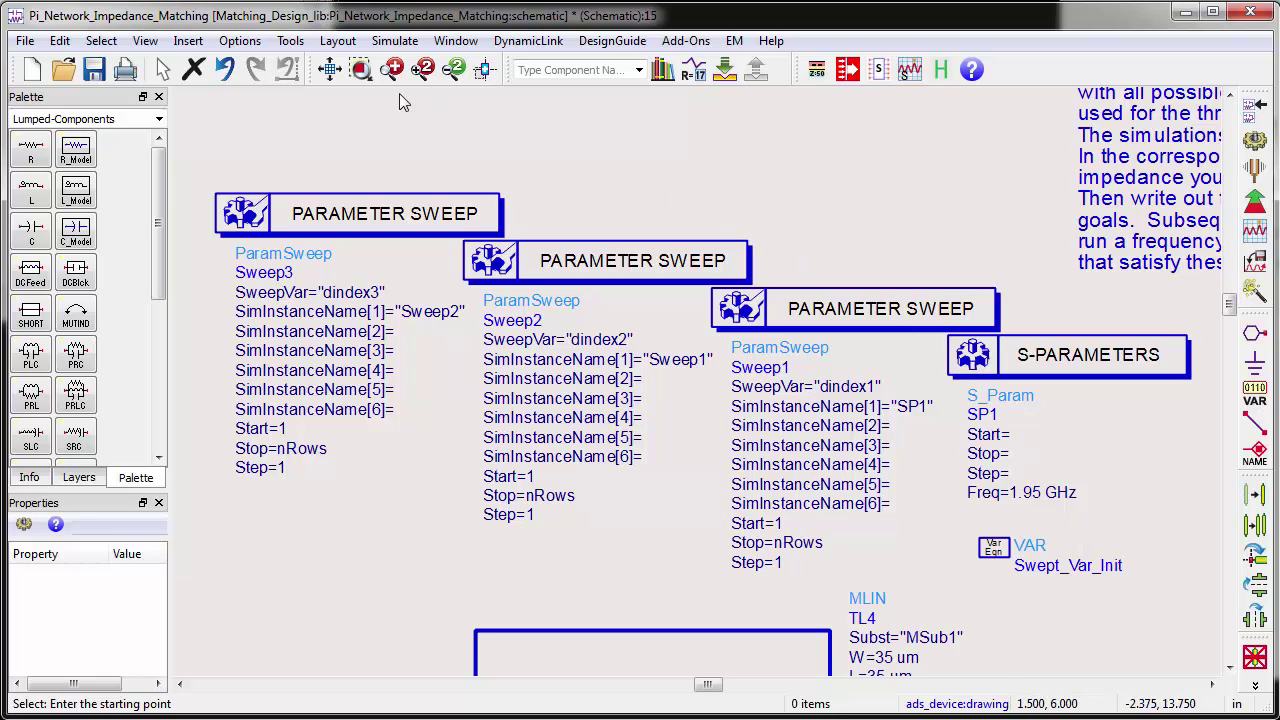
left_click(360, 70)
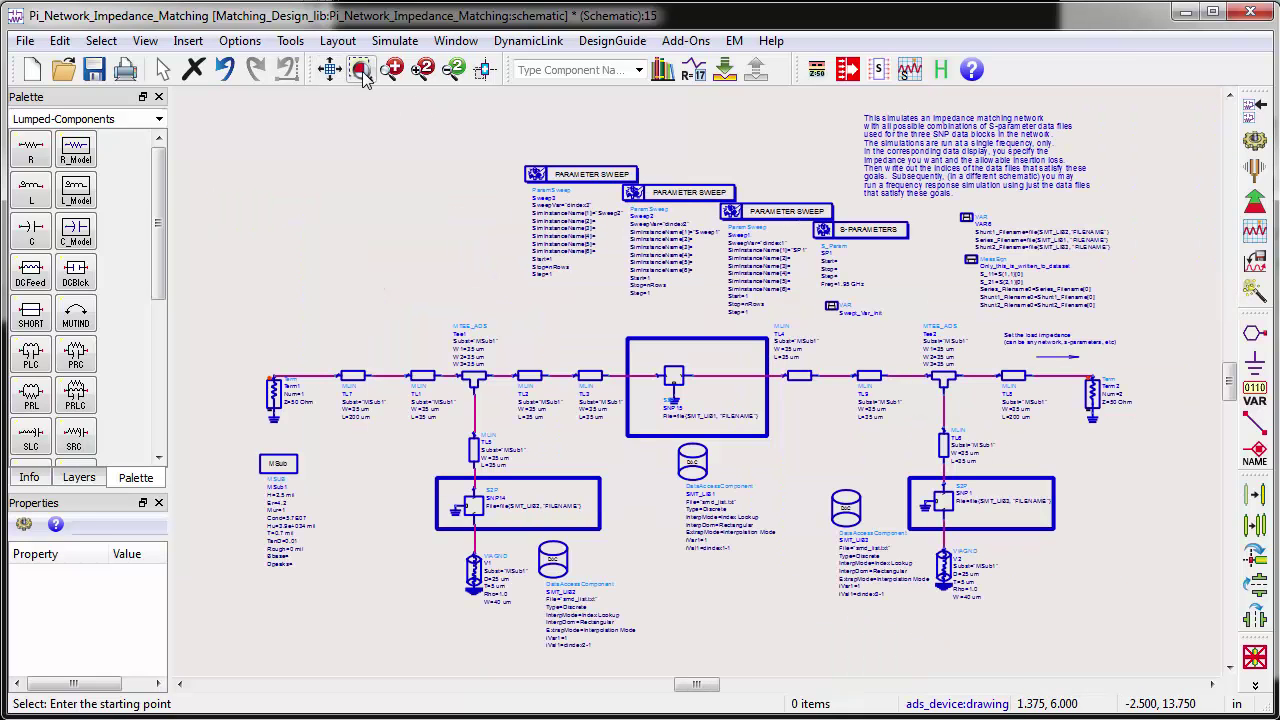
left_click(361, 70)
left_click(755, 316)
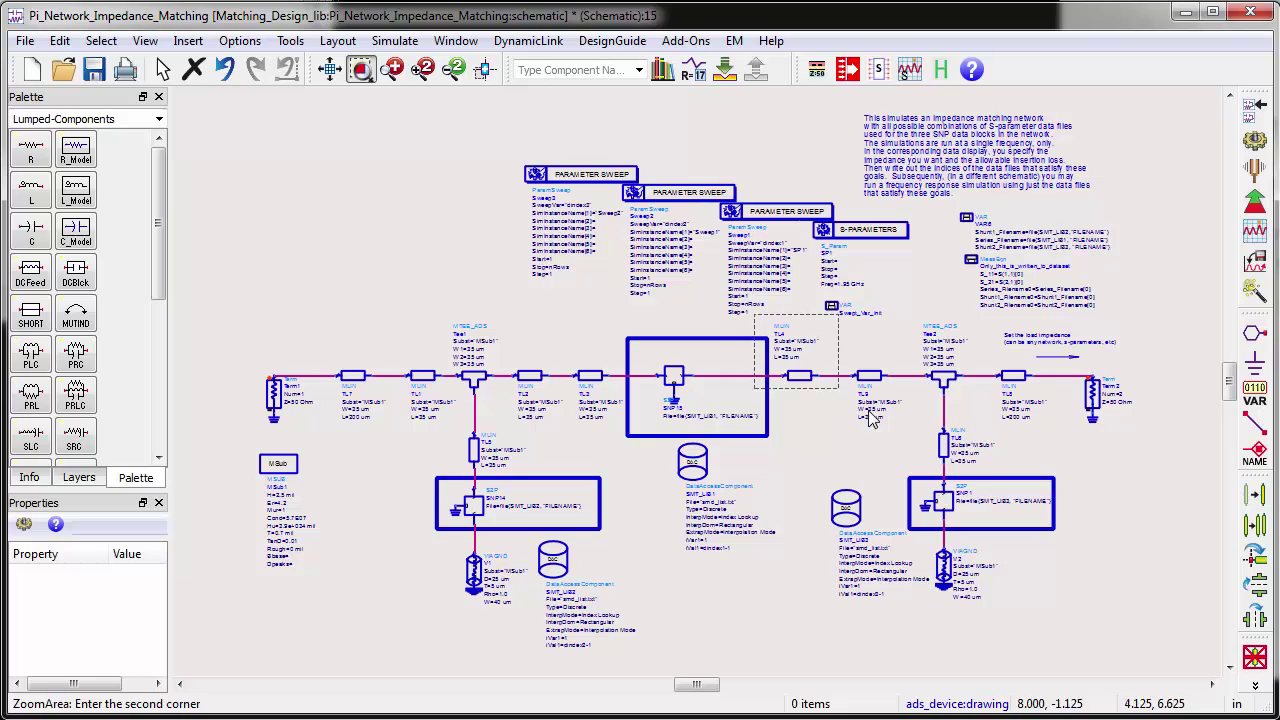
left_click(1133, 519)
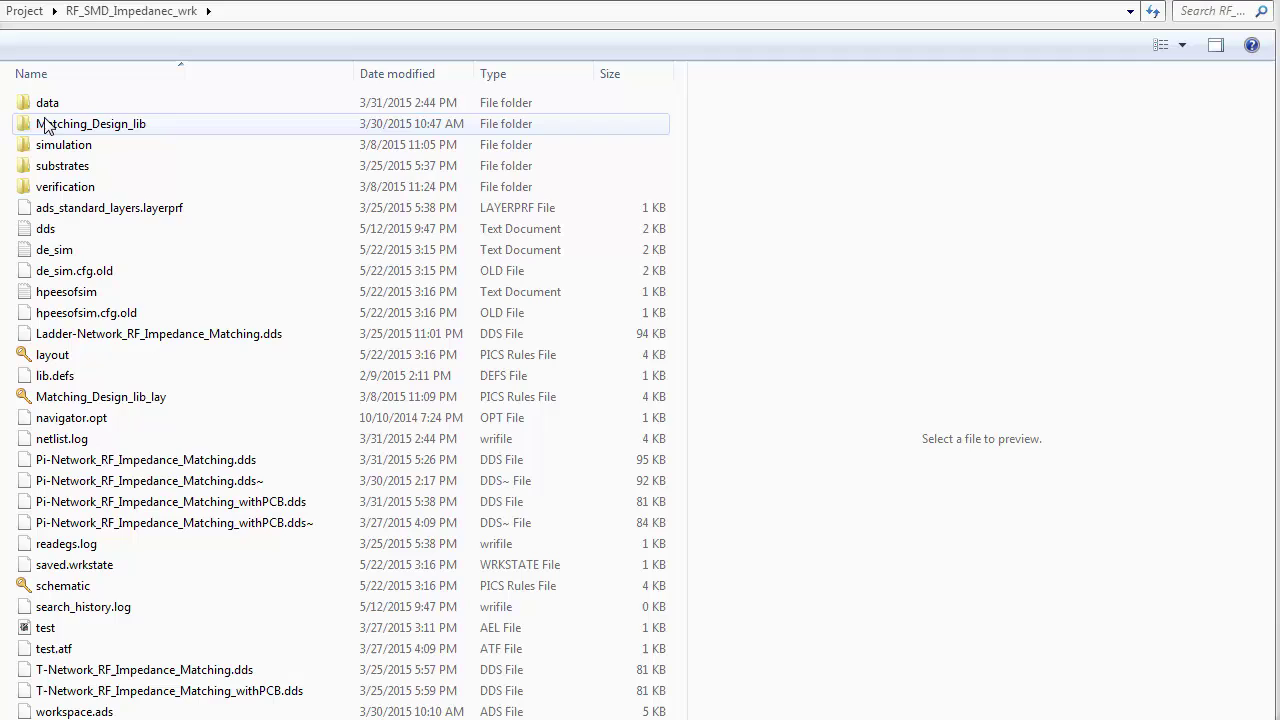
double_click(44, 104)
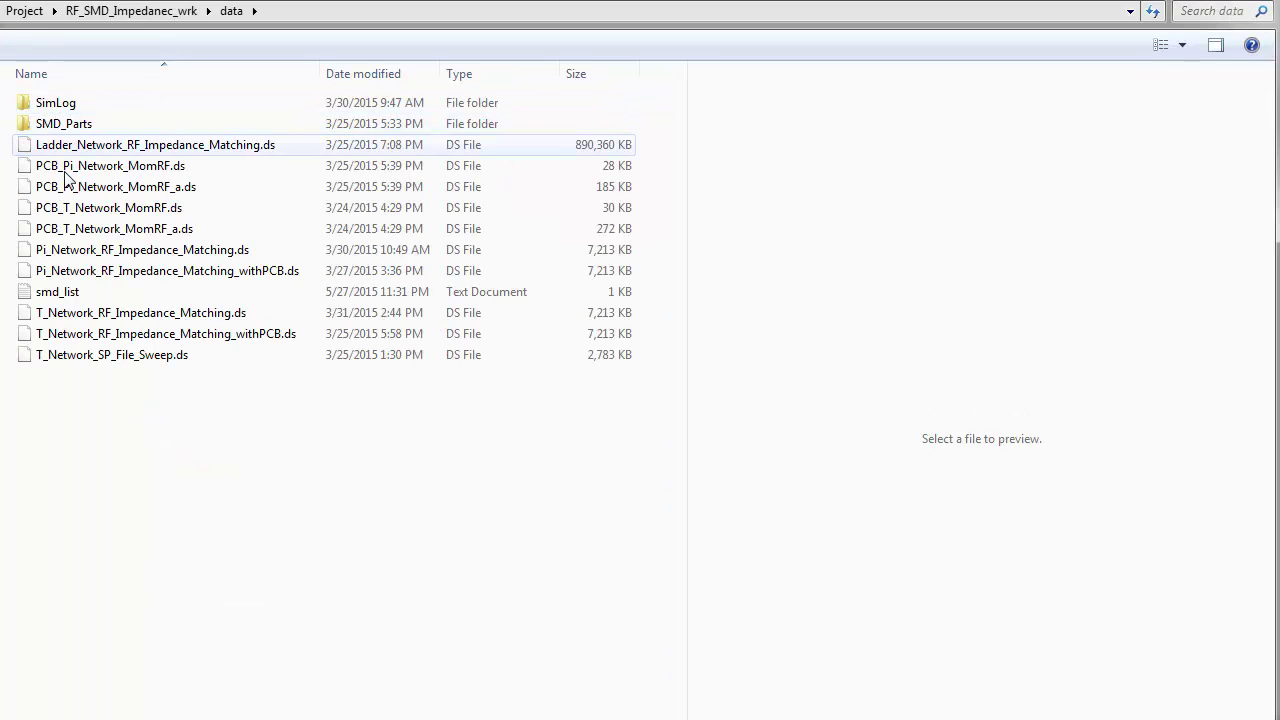
Preview the smd_list file's contents in the Explorer preview pane
left_click(47, 298)
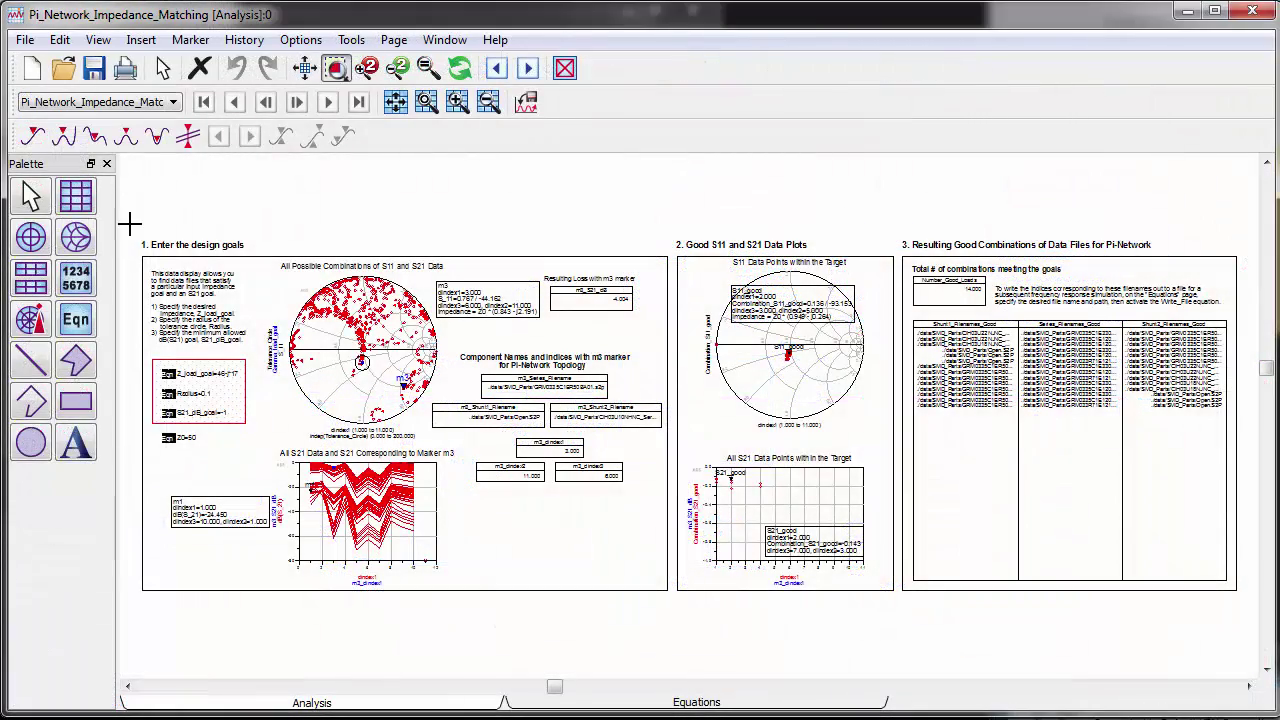
Zoom into the design goals and scroll through the good S11/S21 plots and combination table
left_click_drag(130, 224, 676, 486)
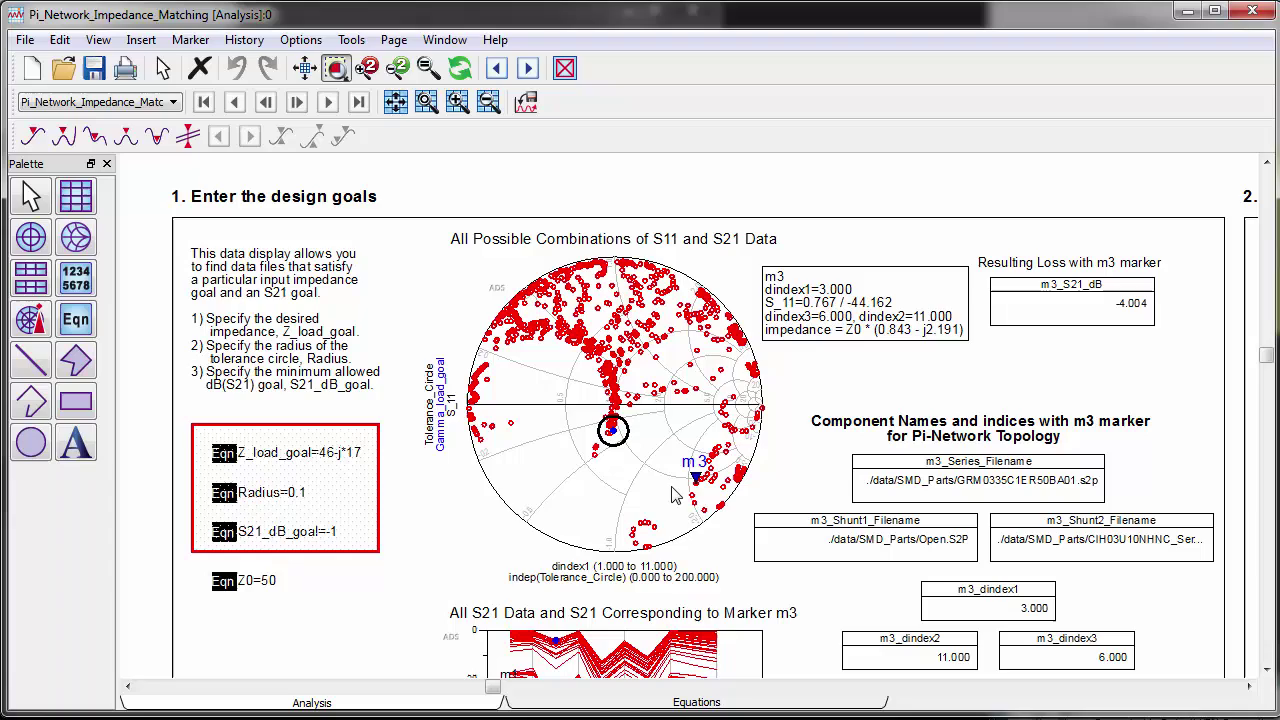
scroll(650, 398, "down", 4)
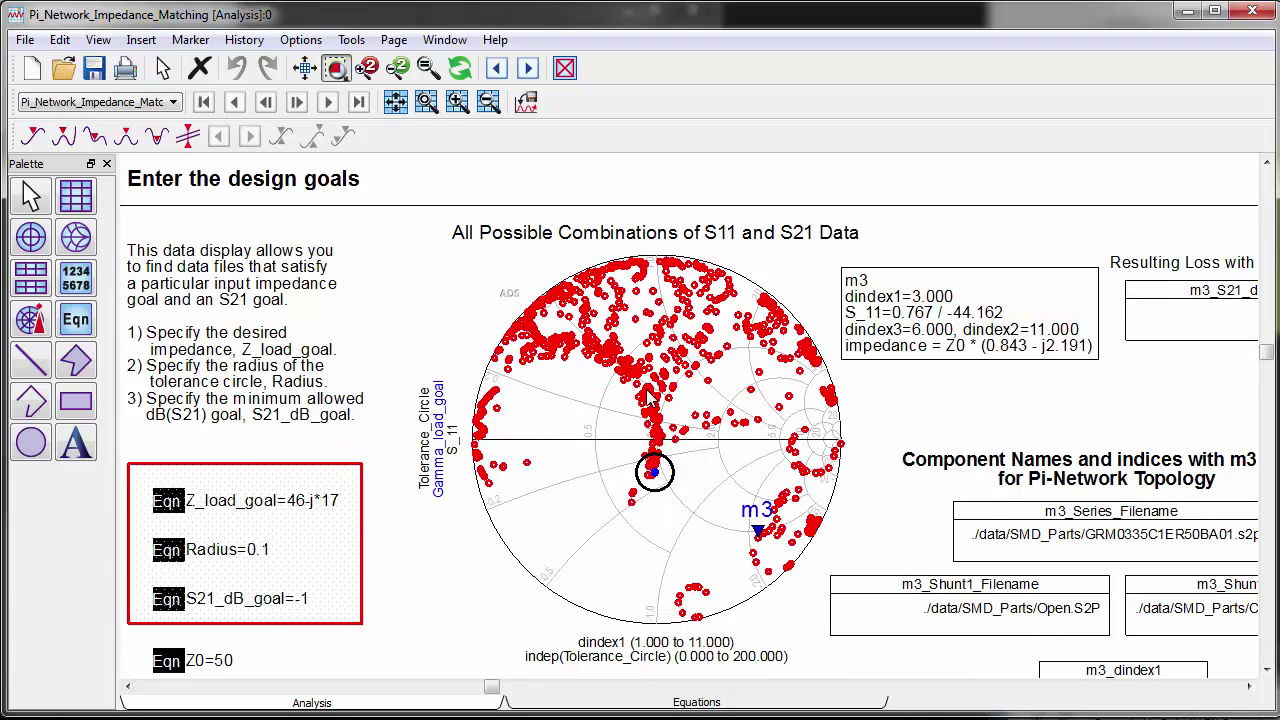
scroll(800, 443, "up", 2)
scroll(800, 443, "right", 6)
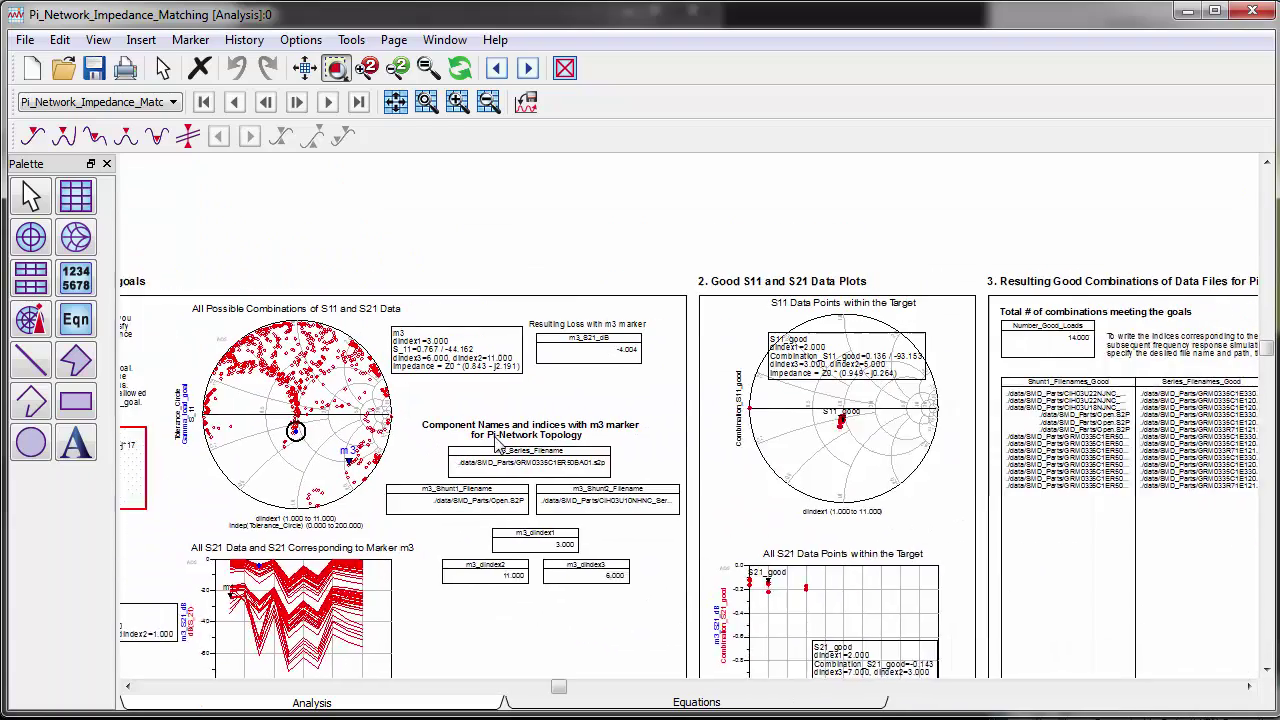
scroll(703, 432, "up", 2)
scroll(703, 432, "up", 3)
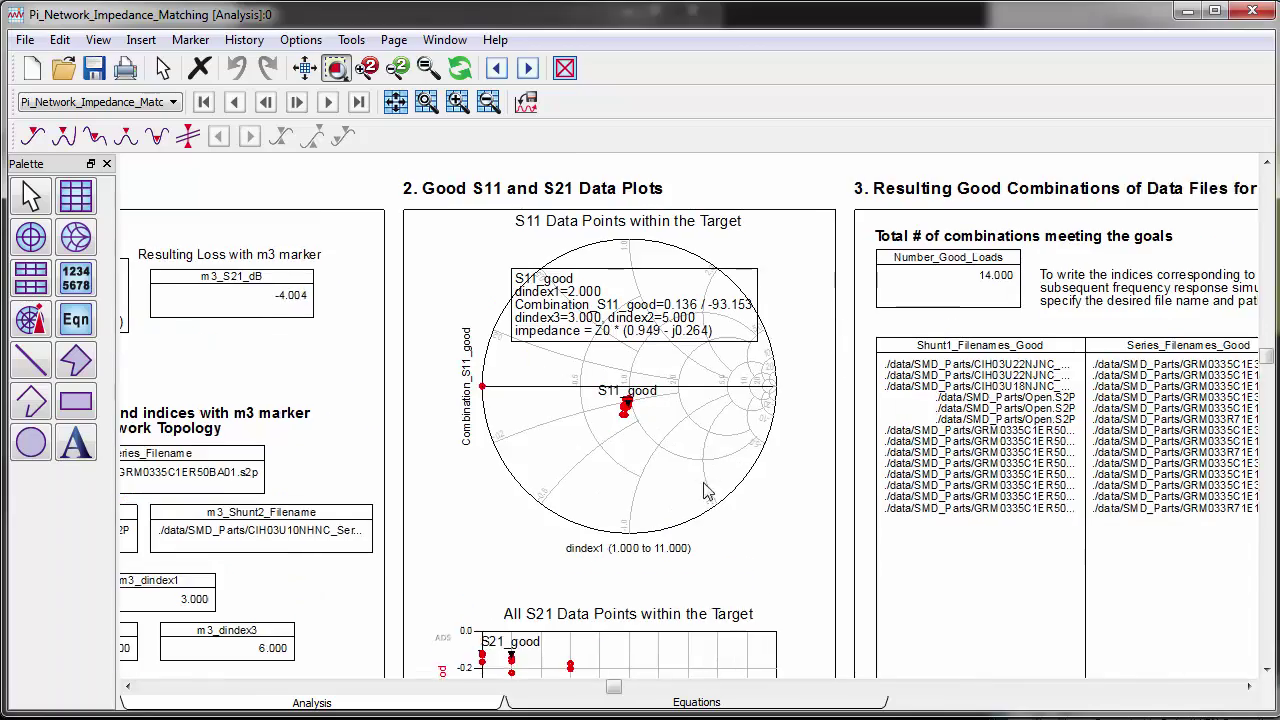
scroll(720, 506, "right", 6)
scroll(583, 507, "right", 1)
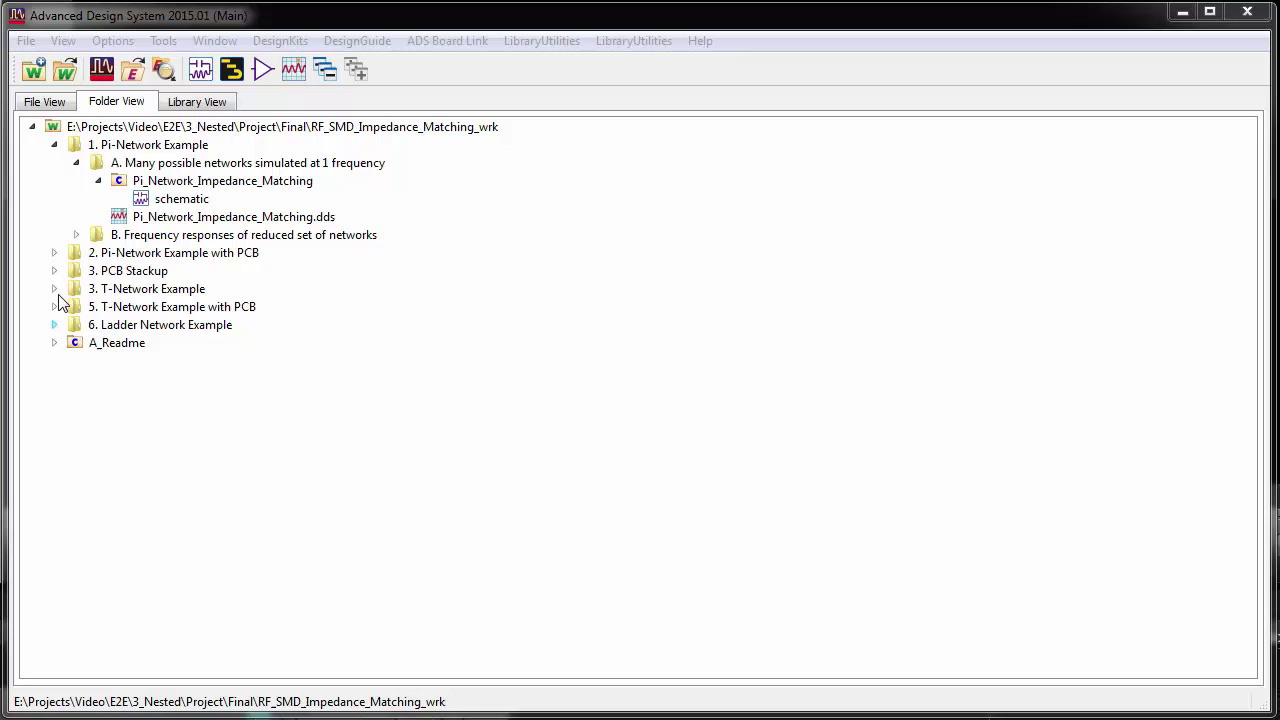
Expand 'B. Frequency responses' and Pi_Network_Freq_Resp, then open its schematic
left_click(76, 235)
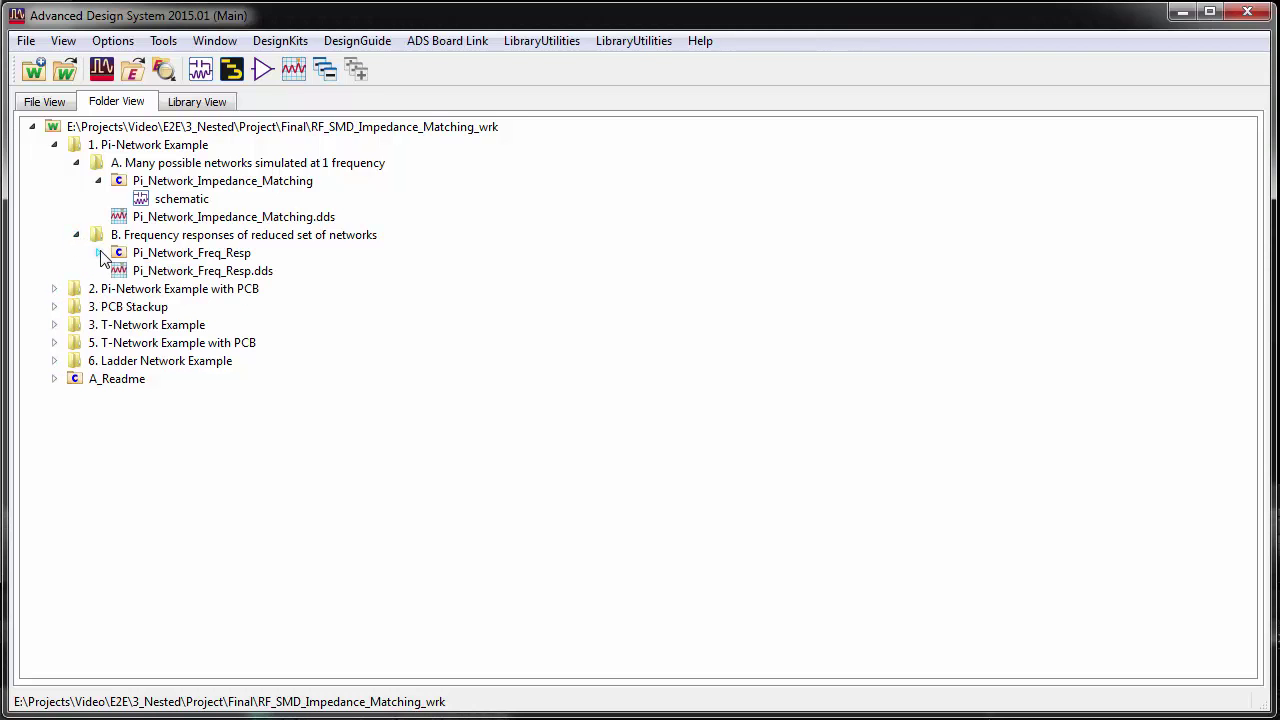
left_click(98, 253)
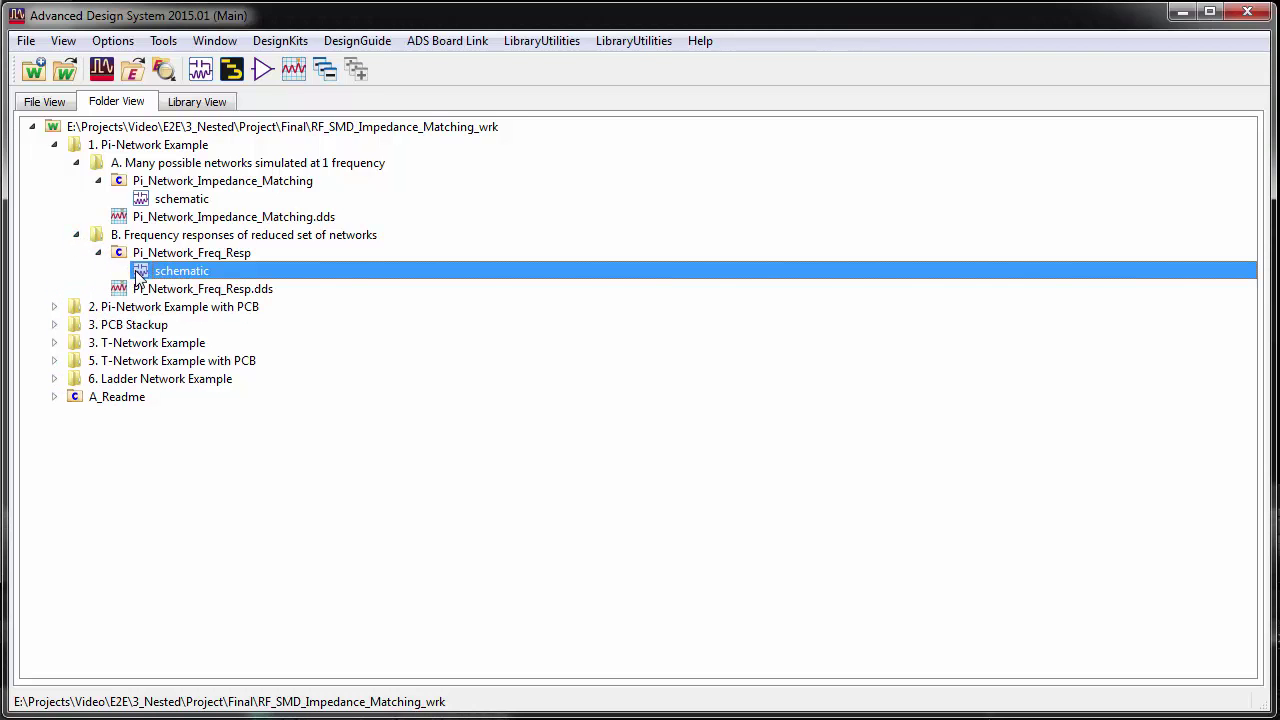
double_click(137, 273)
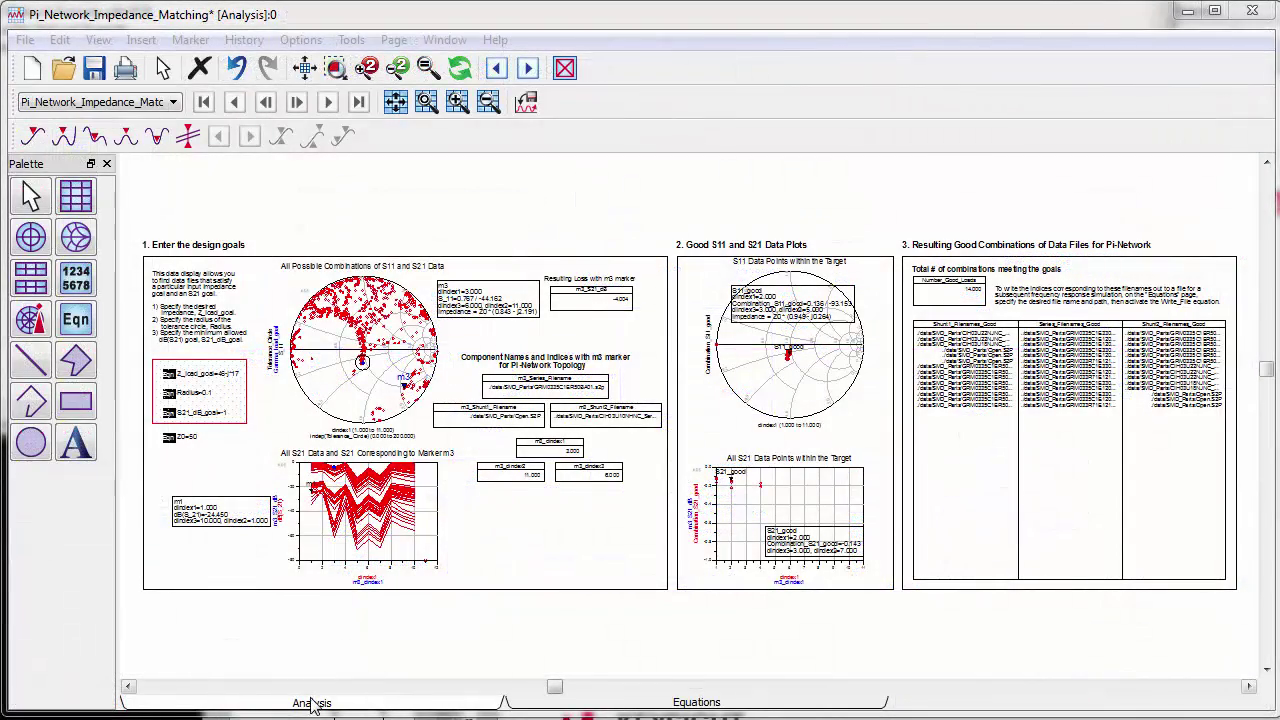
On the Equations page, activate the Write_File equation using Edit > Toggle Activation
left_click(676, 706)
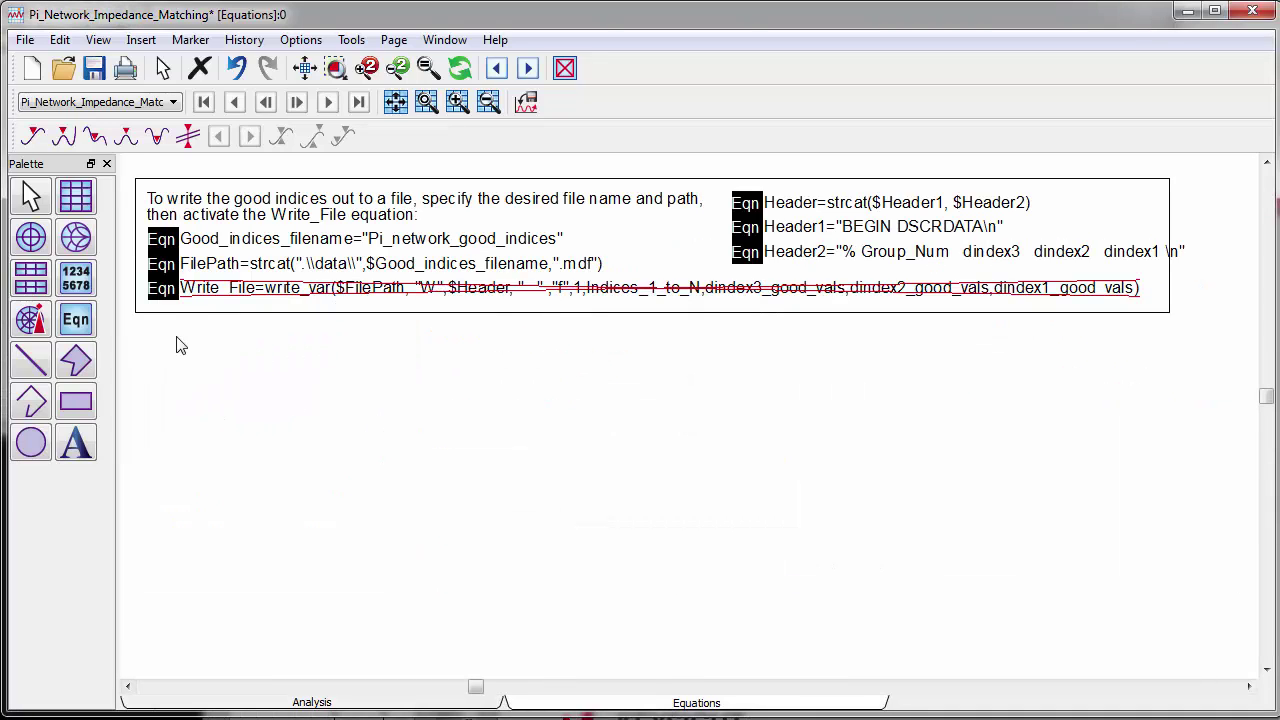
left_click(165, 292)
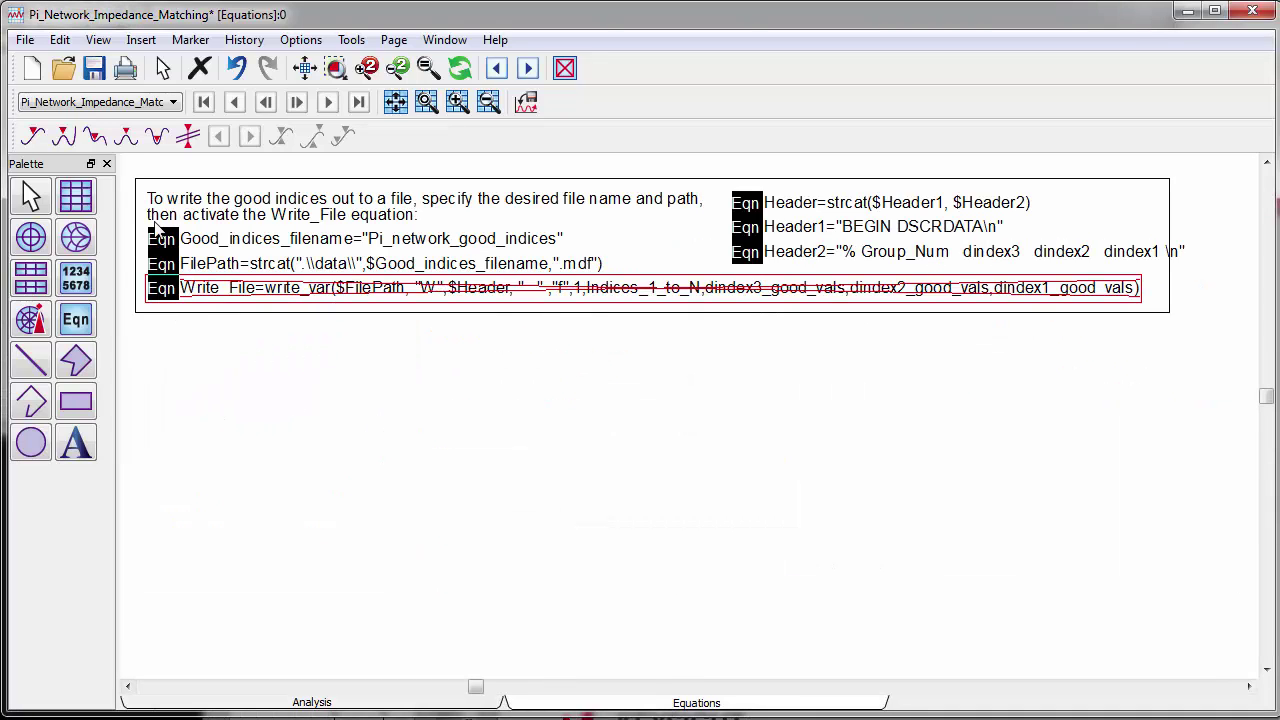
left_click(64, 46)
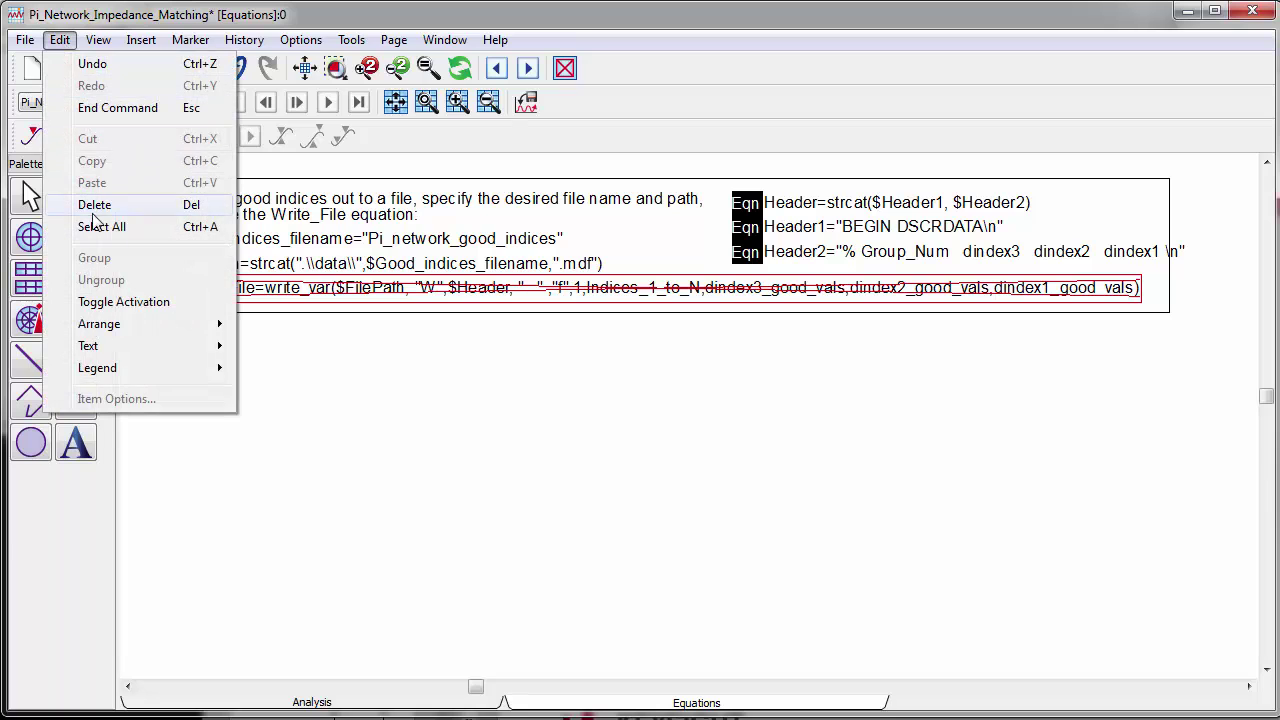
left_click(113, 302)
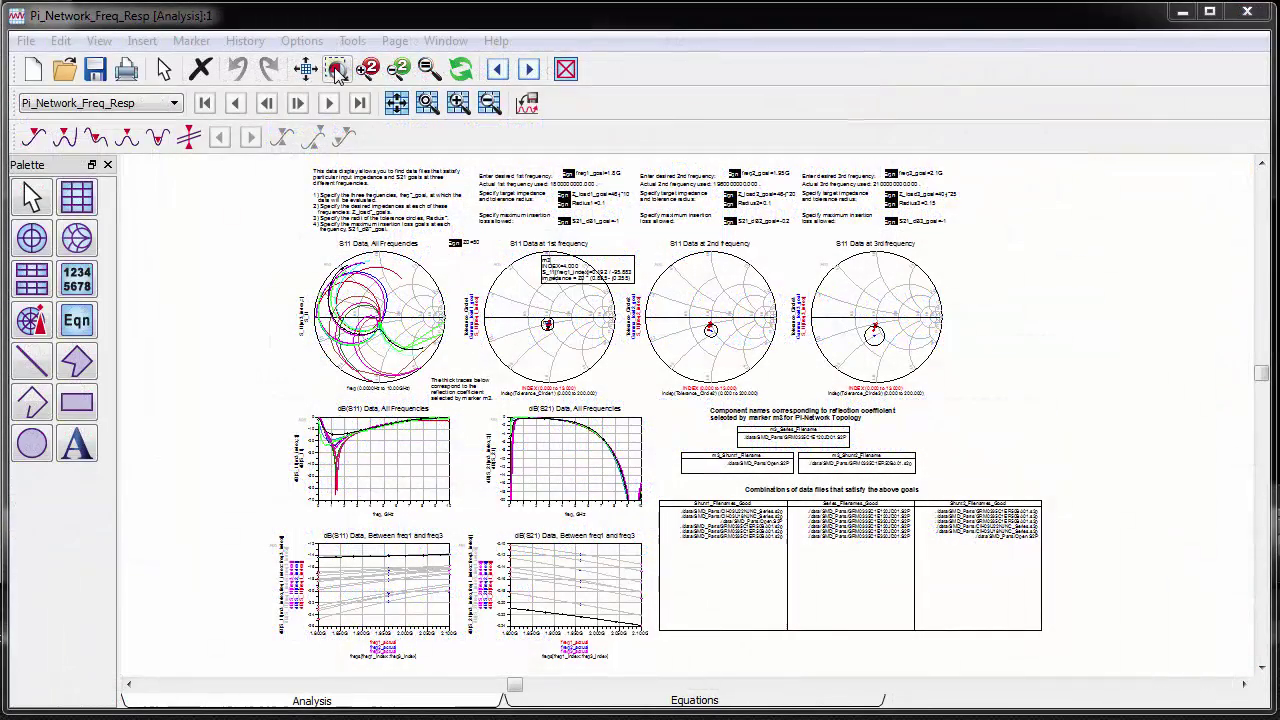
Zoom into the Pi-network Smith charts and dB plots, then zoom back out to the full page
left_click(338, 70)
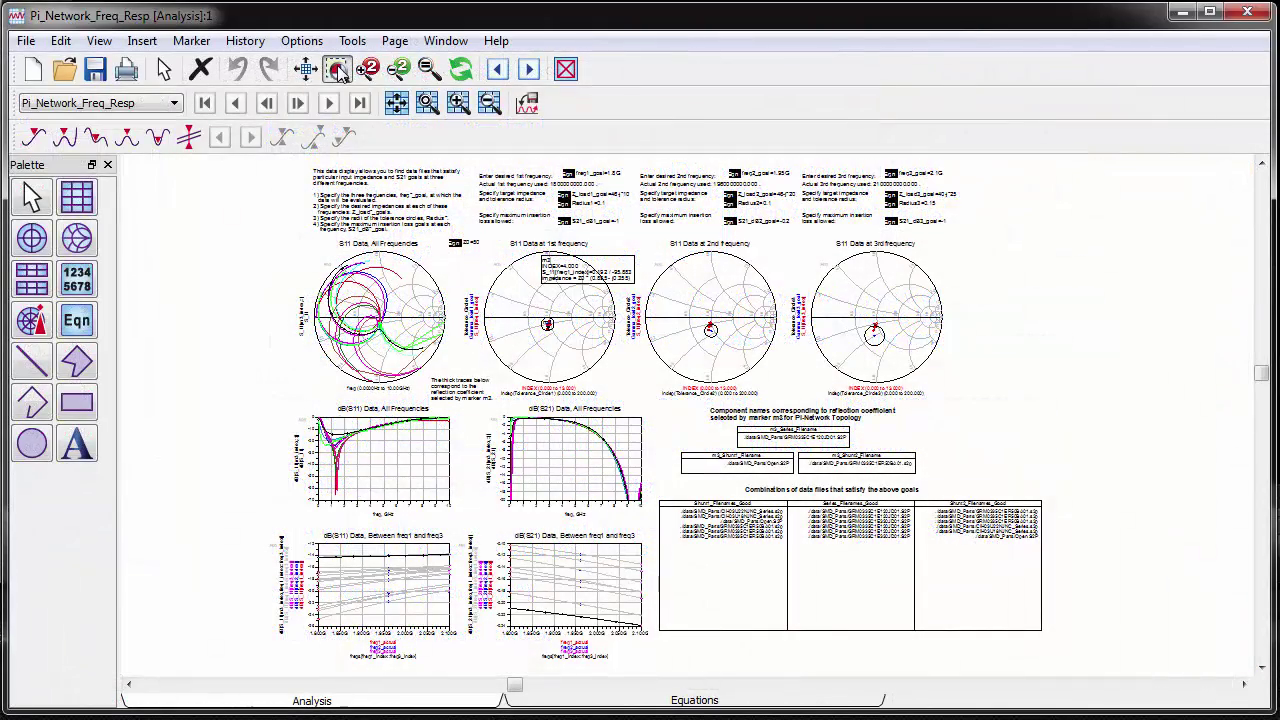
left_click_drag(275, 238, 660, 519)
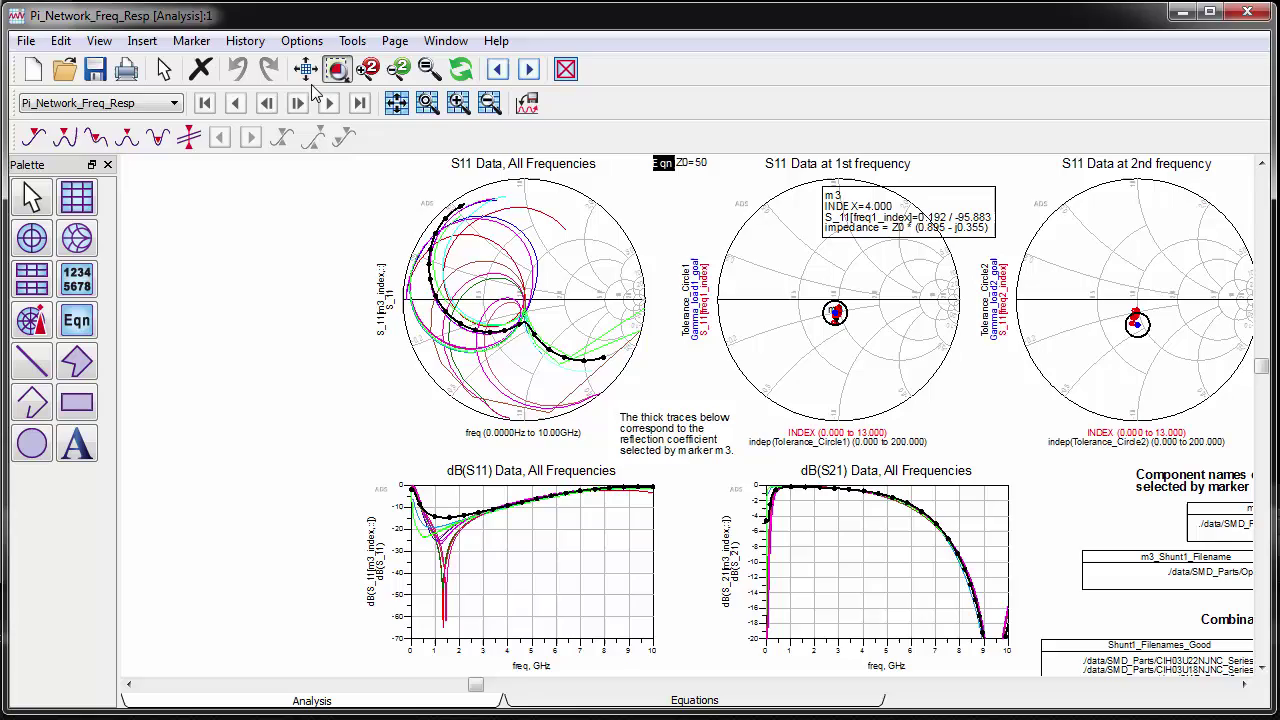
key("ctrl+w")
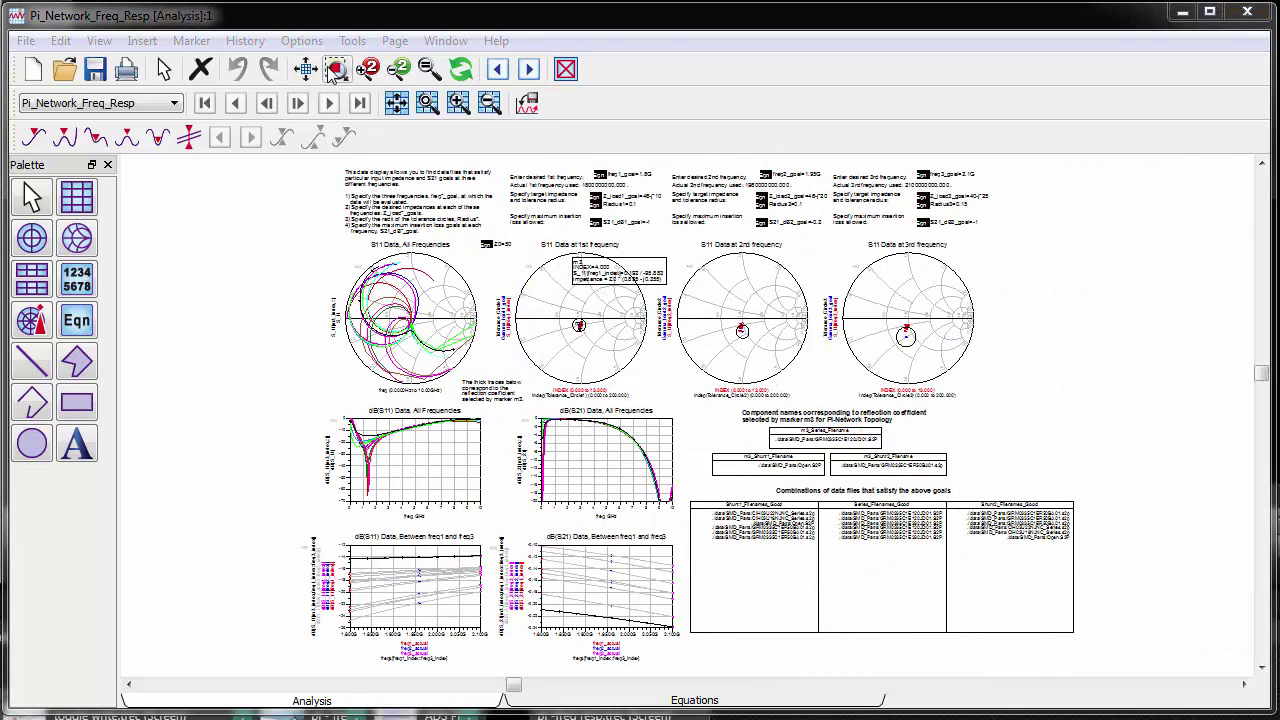
Zoom in on the three single-frequency Smith charts, then pan to centre the filename tables
left_click(337, 69)
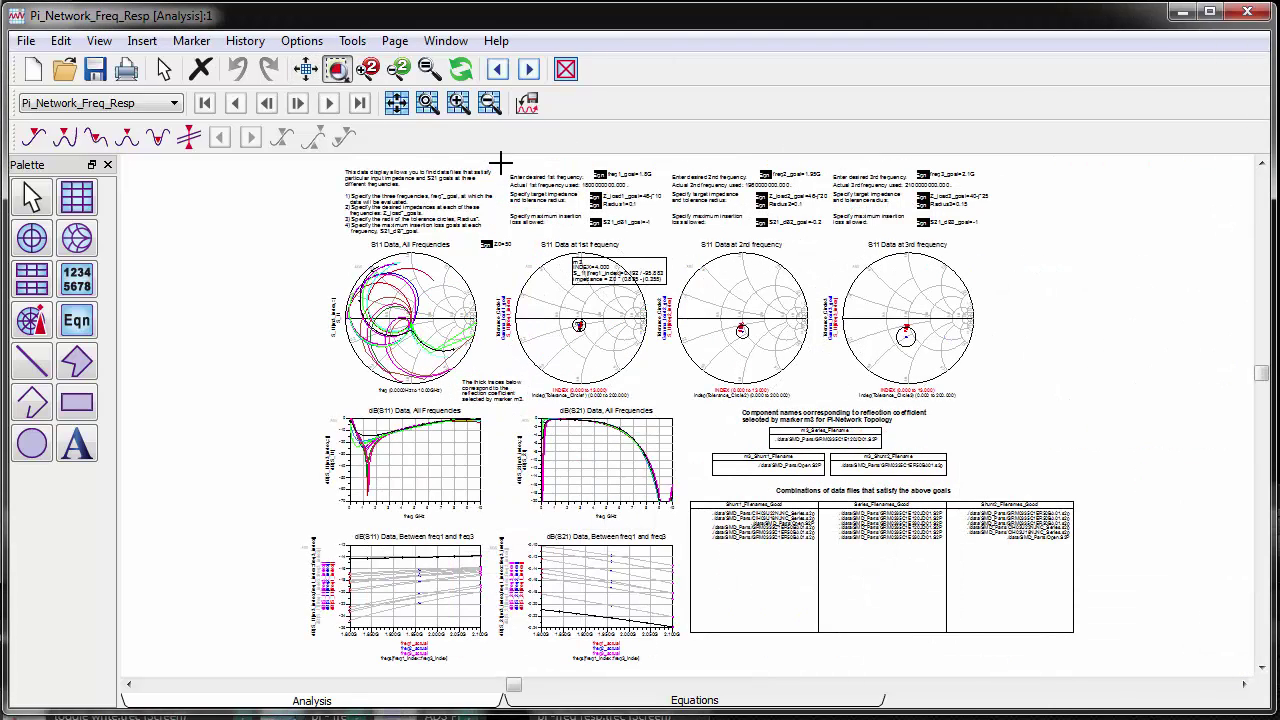
left_click_drag(501, 163, 993, 401)
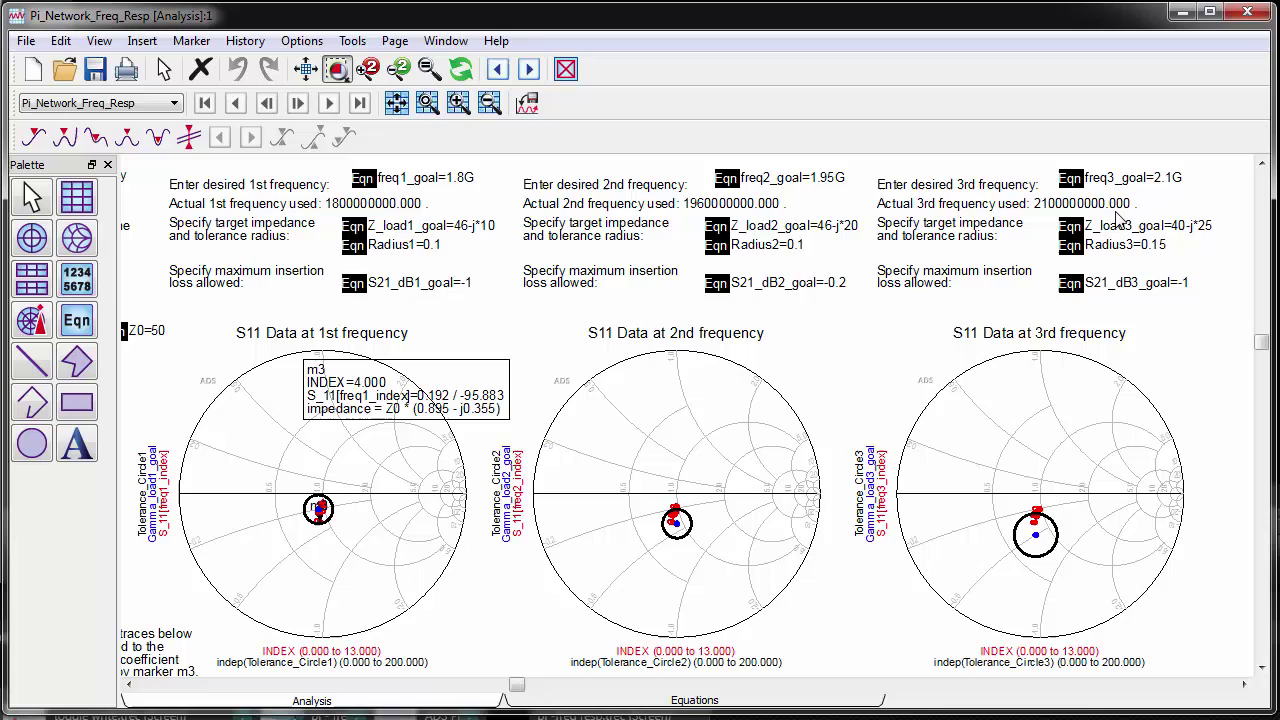
scroll(878, 608, "down", 8)
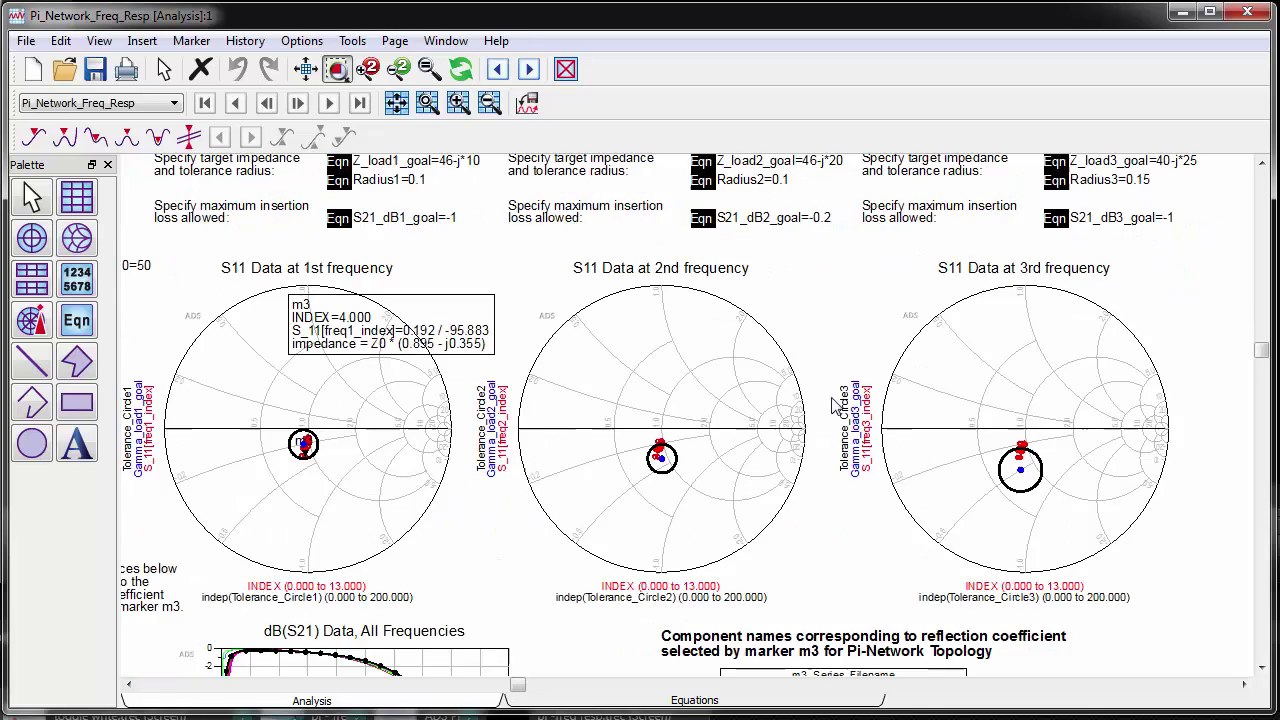
left_click_drag(765, 572, 645, 455)
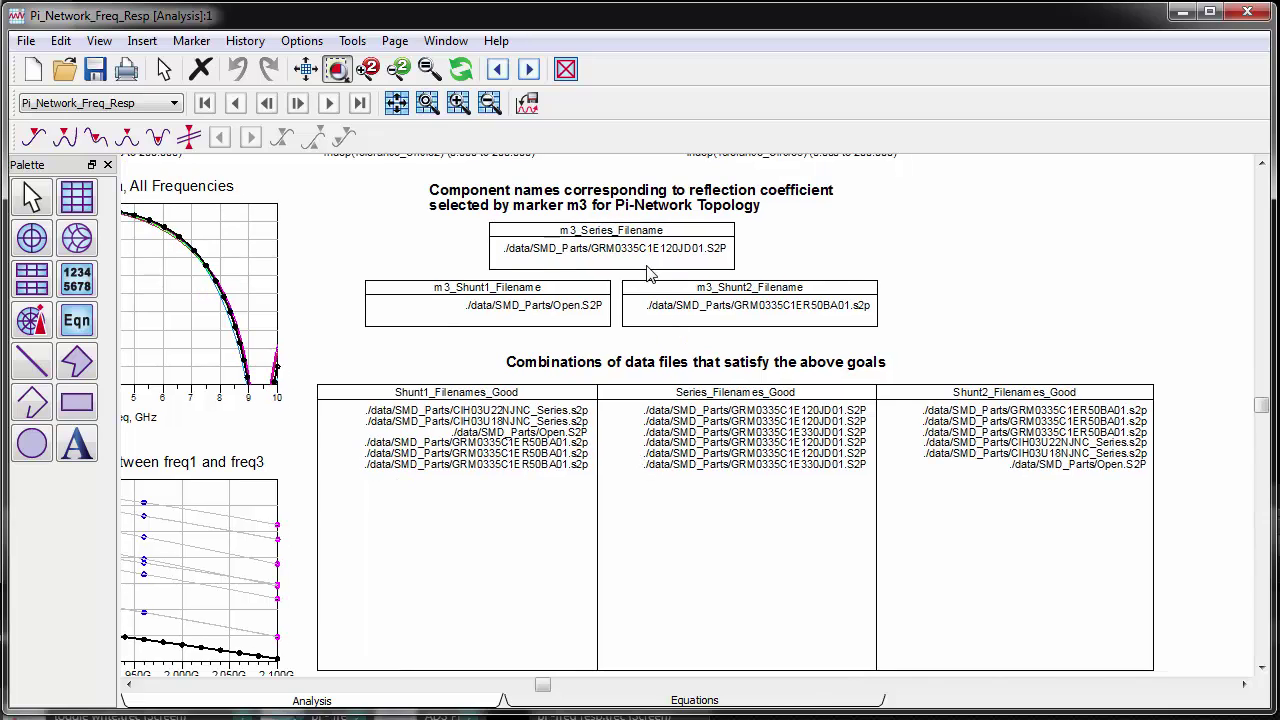
left_click_drag(642, 263, 637, 259)
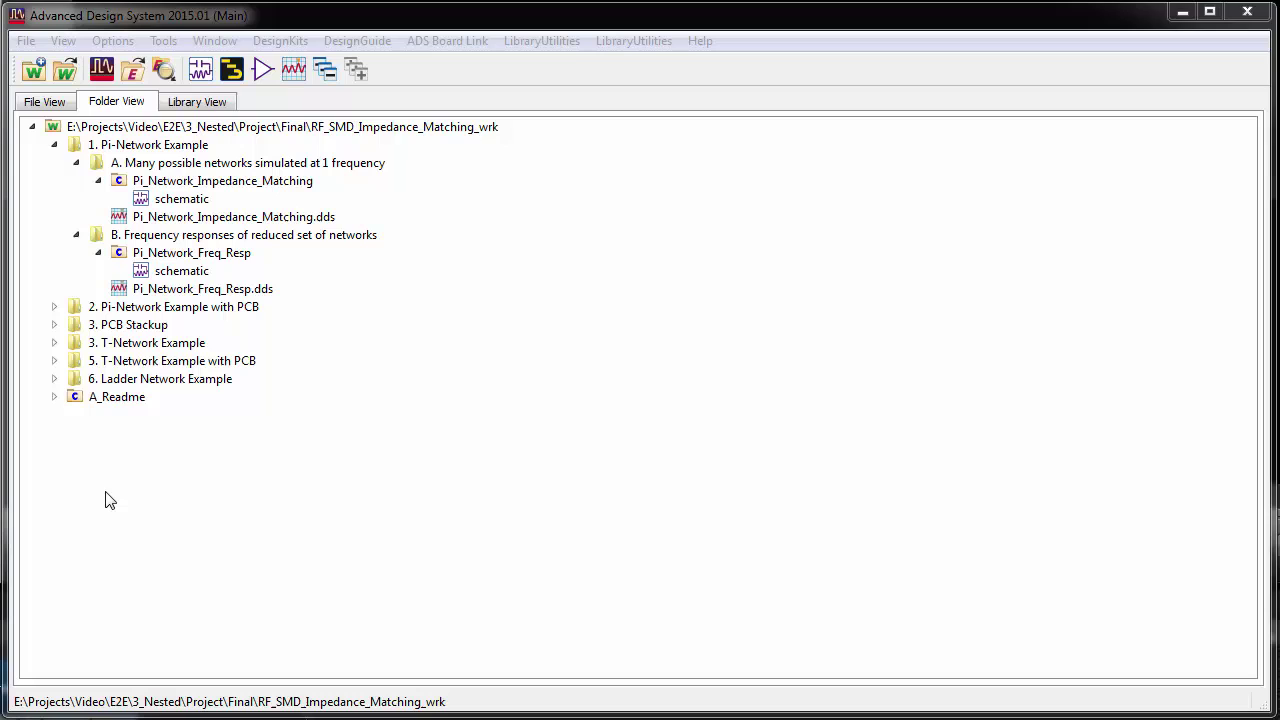
Expand '2. Pi-Network Example with PCB' and PCB_Pi_Network, then open its layout view
left_click(54, 307)
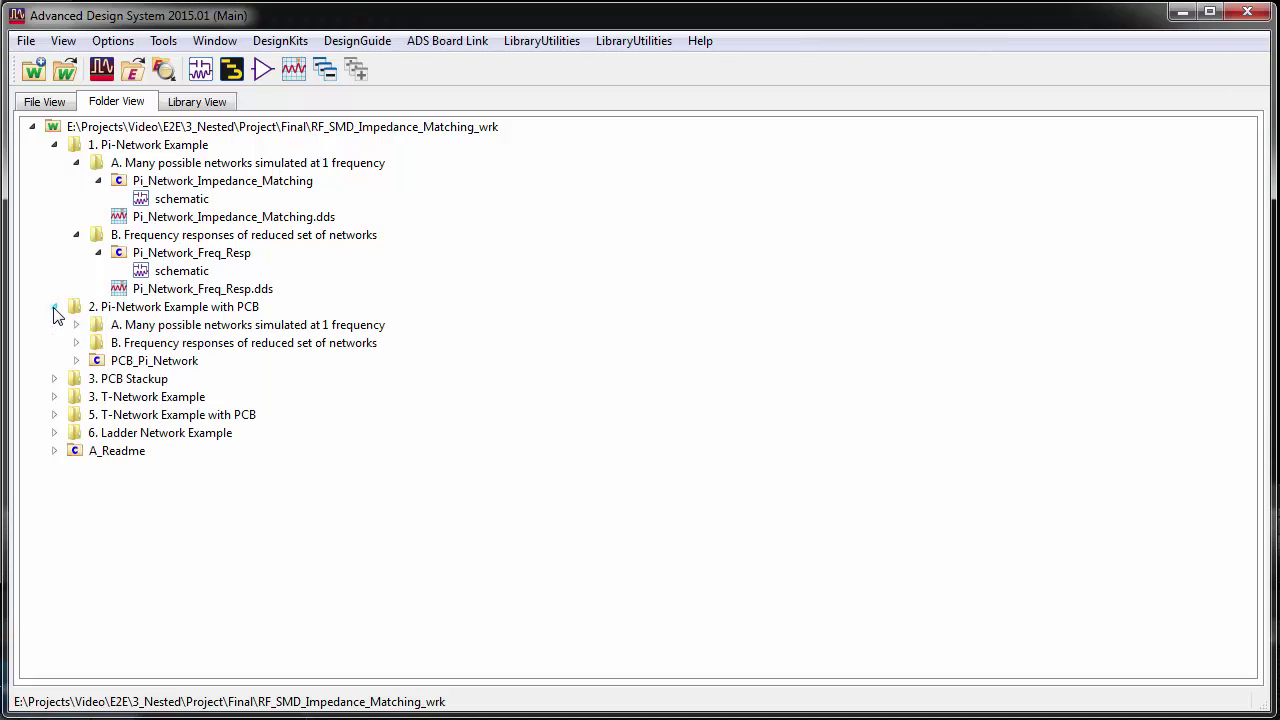
left_click(76, 360)
left_click(115, 415)
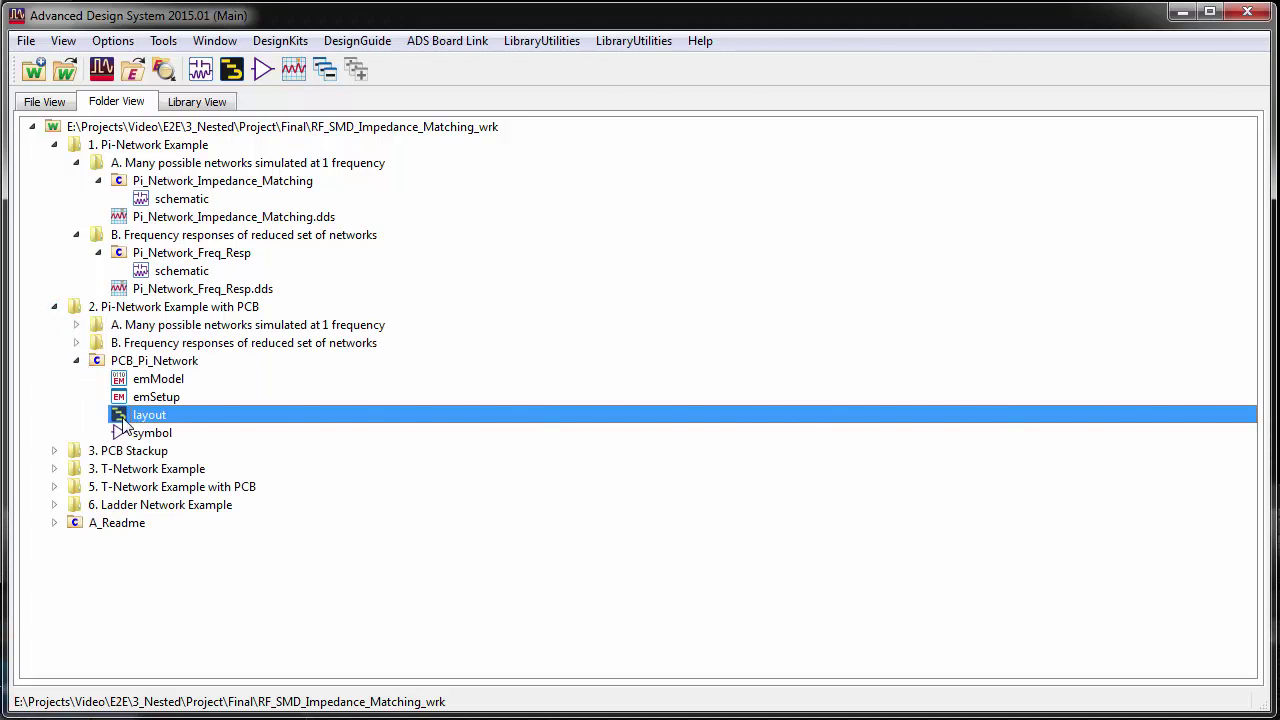
double_click(120, 423)
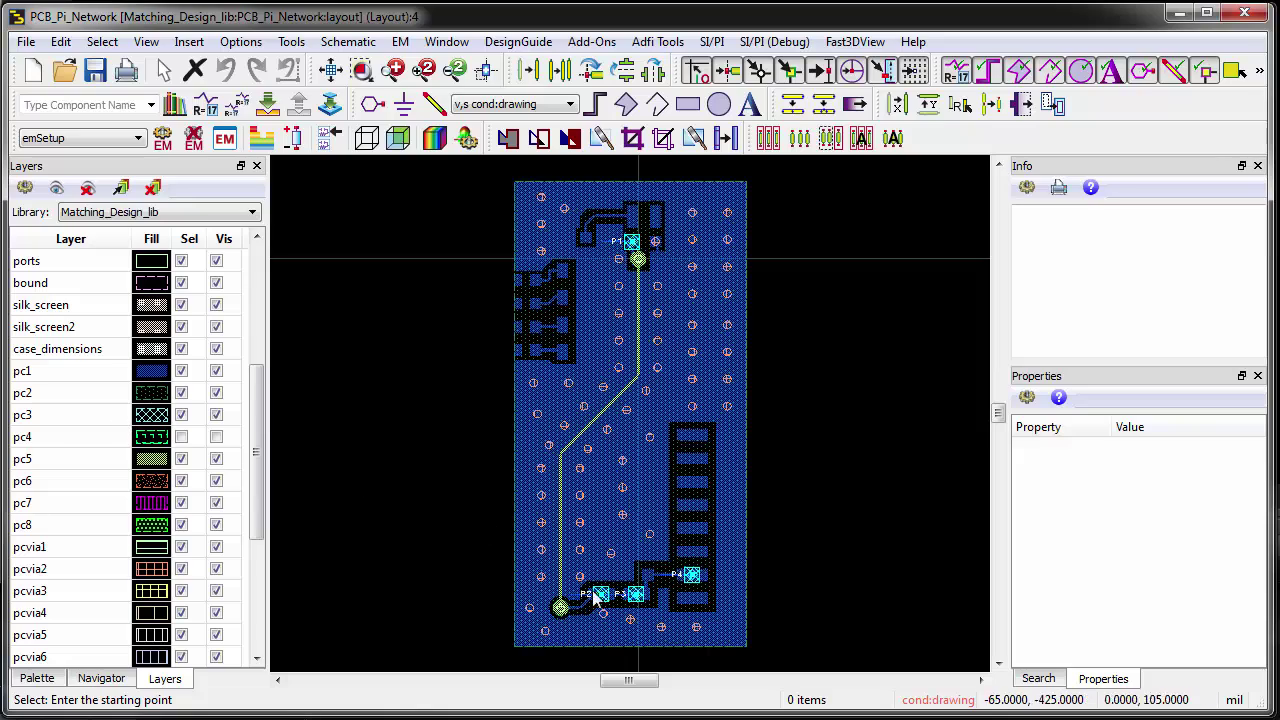
Zoom around ports P1–P4 of the PCB_Pi_Network layout, then open its EM Setup
scroll(636, 445, "up", 2)
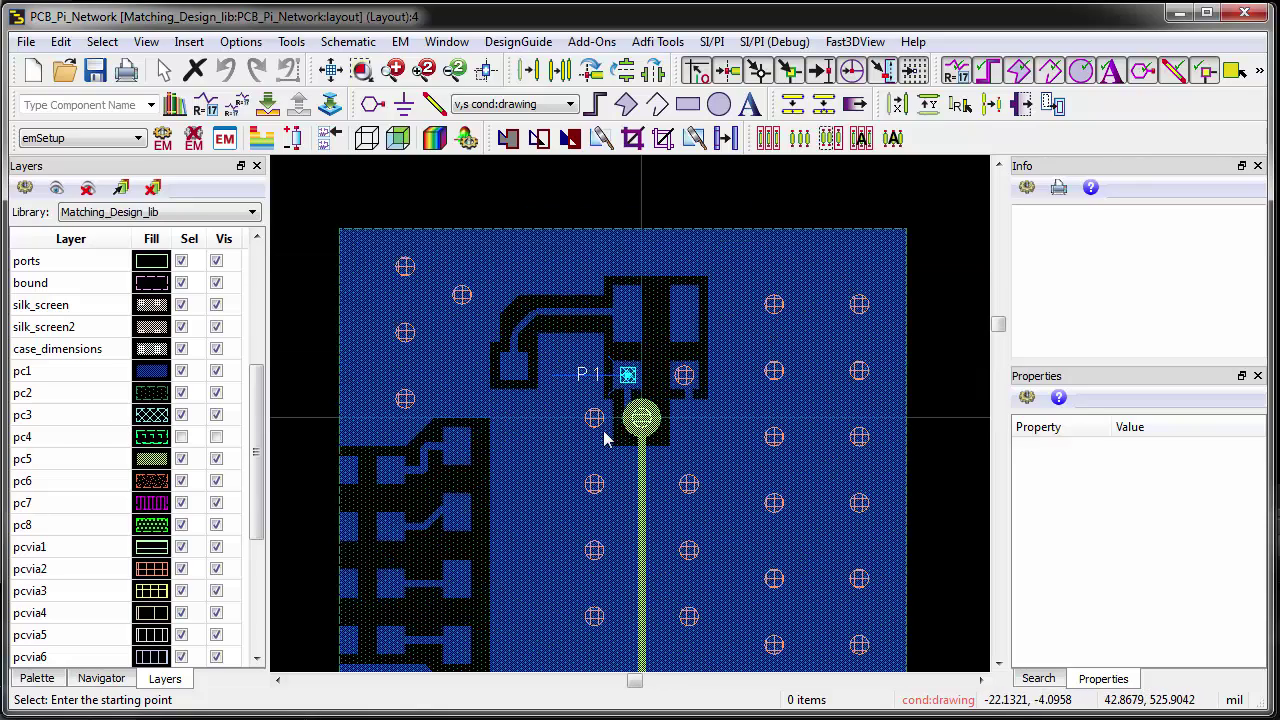
scroll(632, 440, "down", 1)
scroll(632, 450, "down", 8)
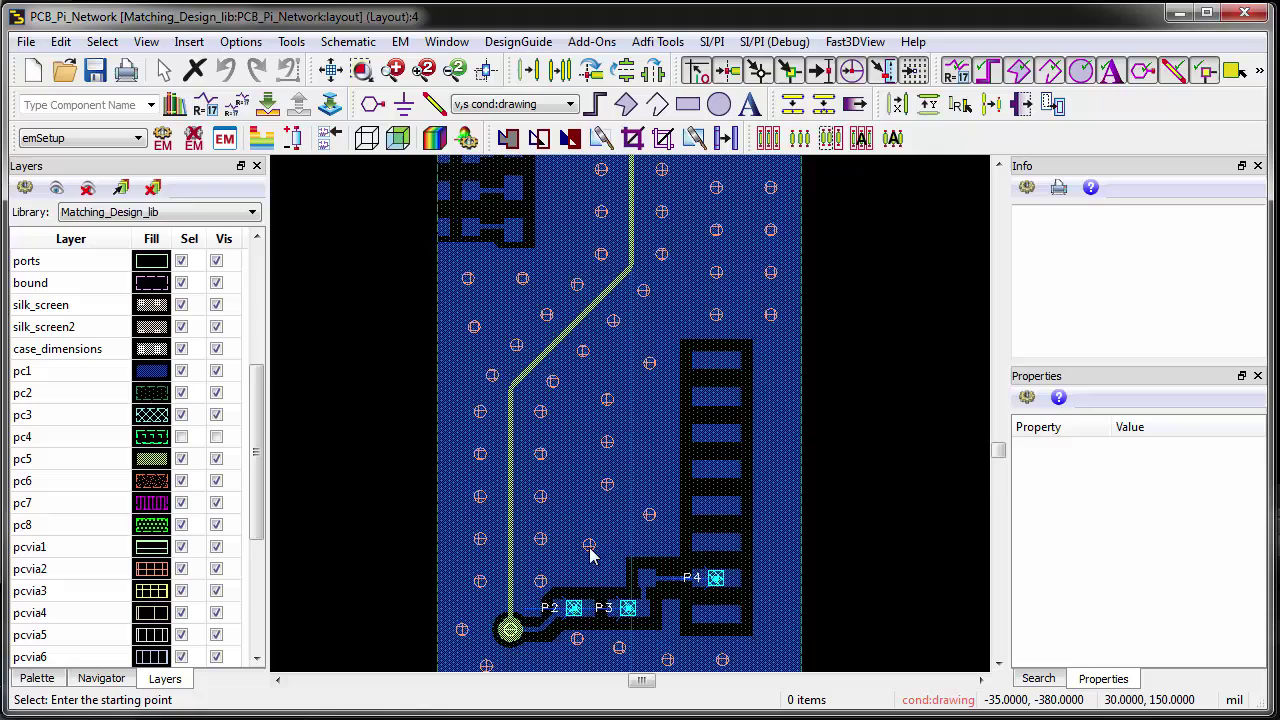
scroll(629, 457, "up", 2)
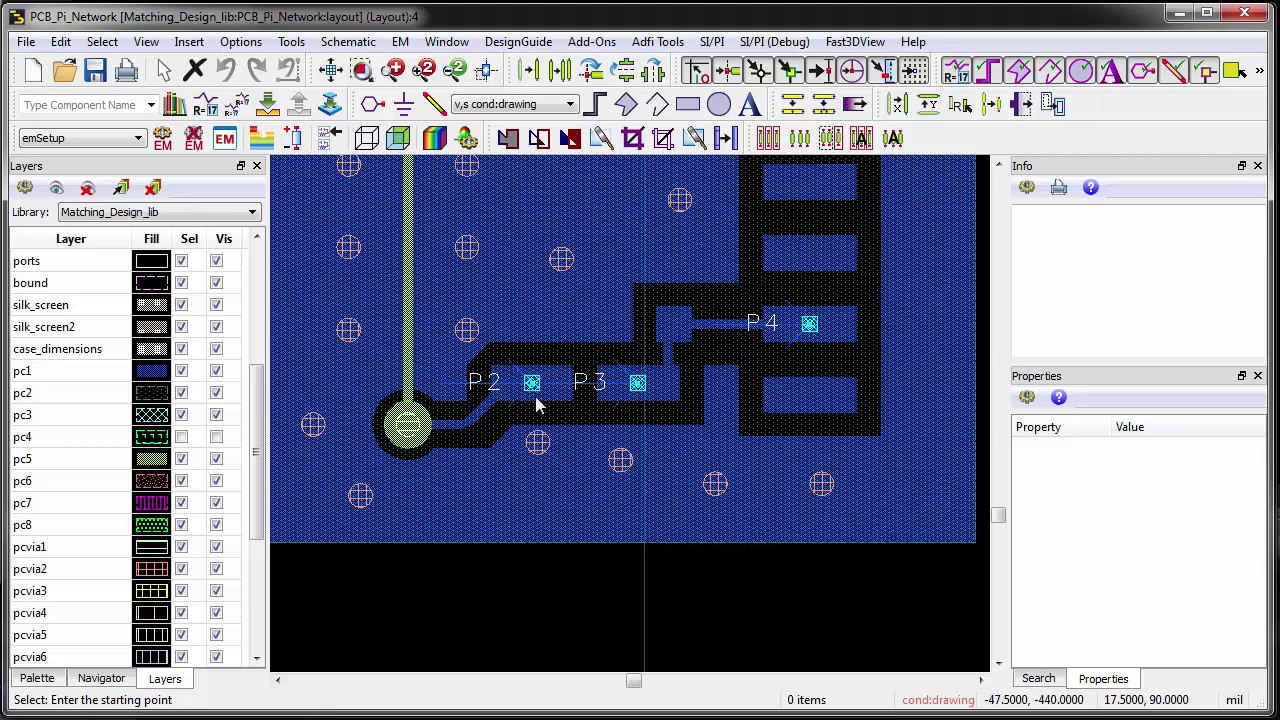
scroll(562, 475, "up", 1)
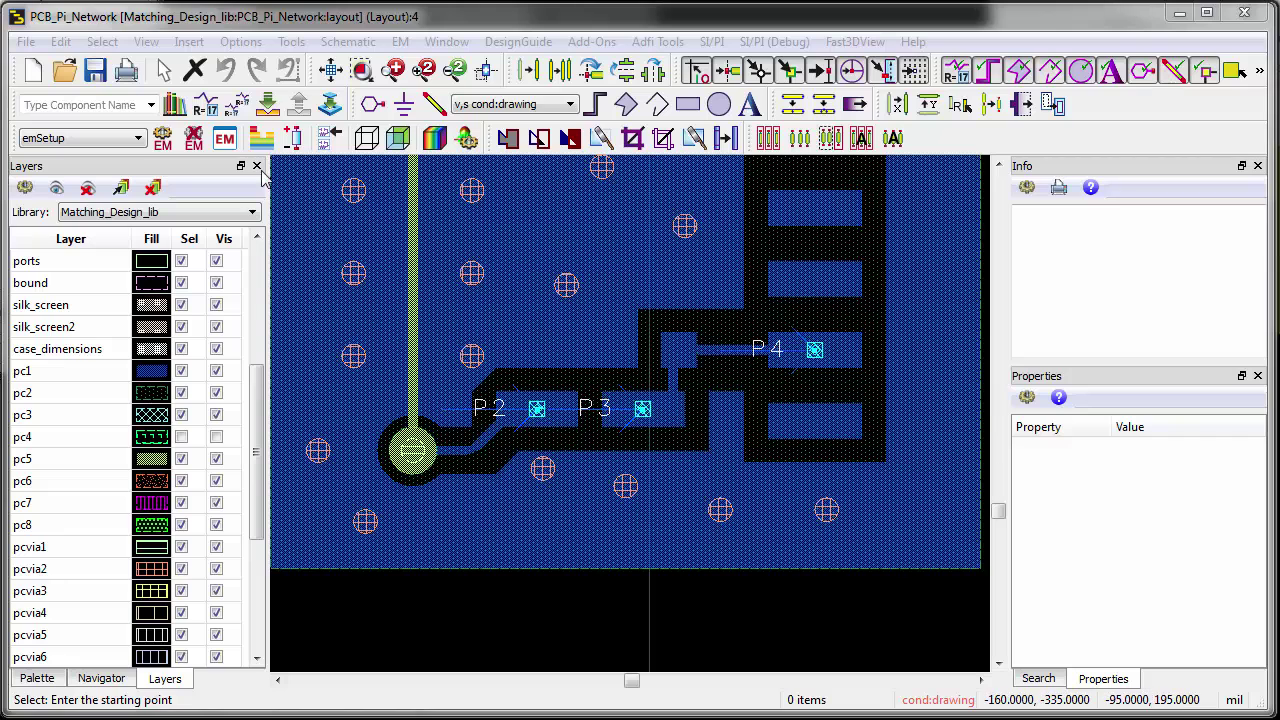
left_click(224, 139)
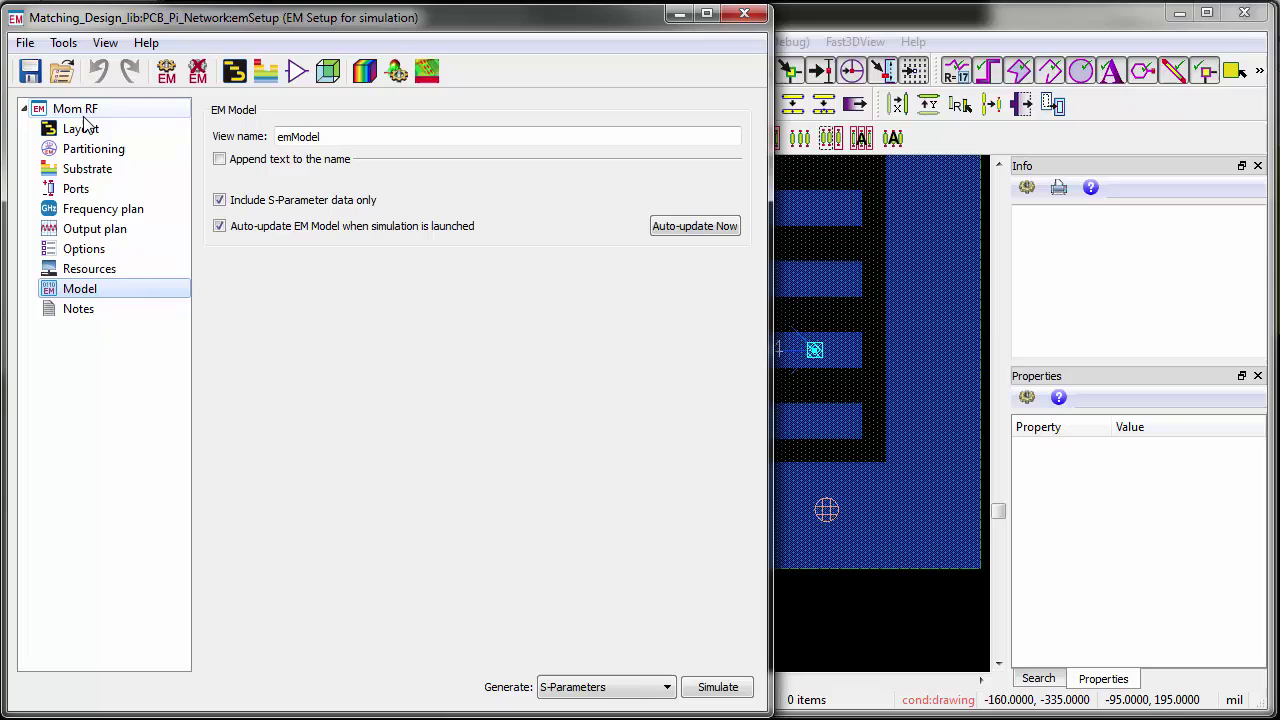
Show the EM setup's Ports page, then scroll the EM Simulation Summary down to its log
left_click(70, 192)
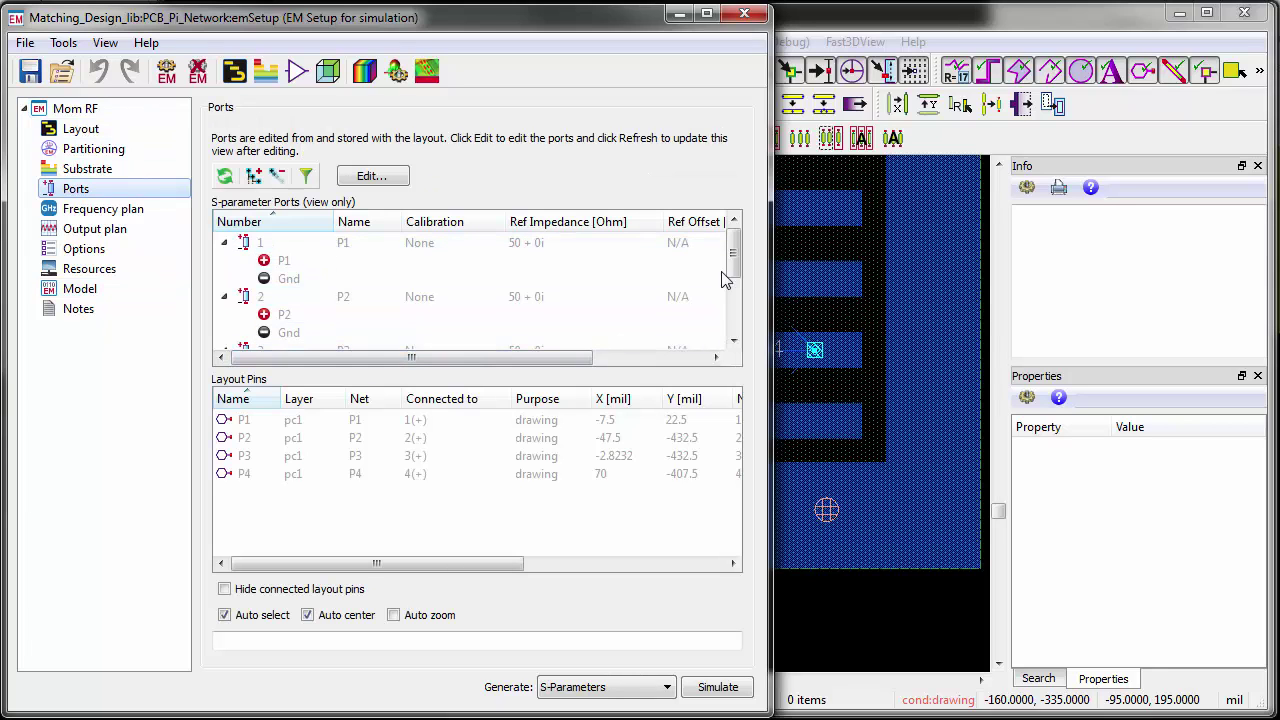
scroll(733, 300, "down", 3)
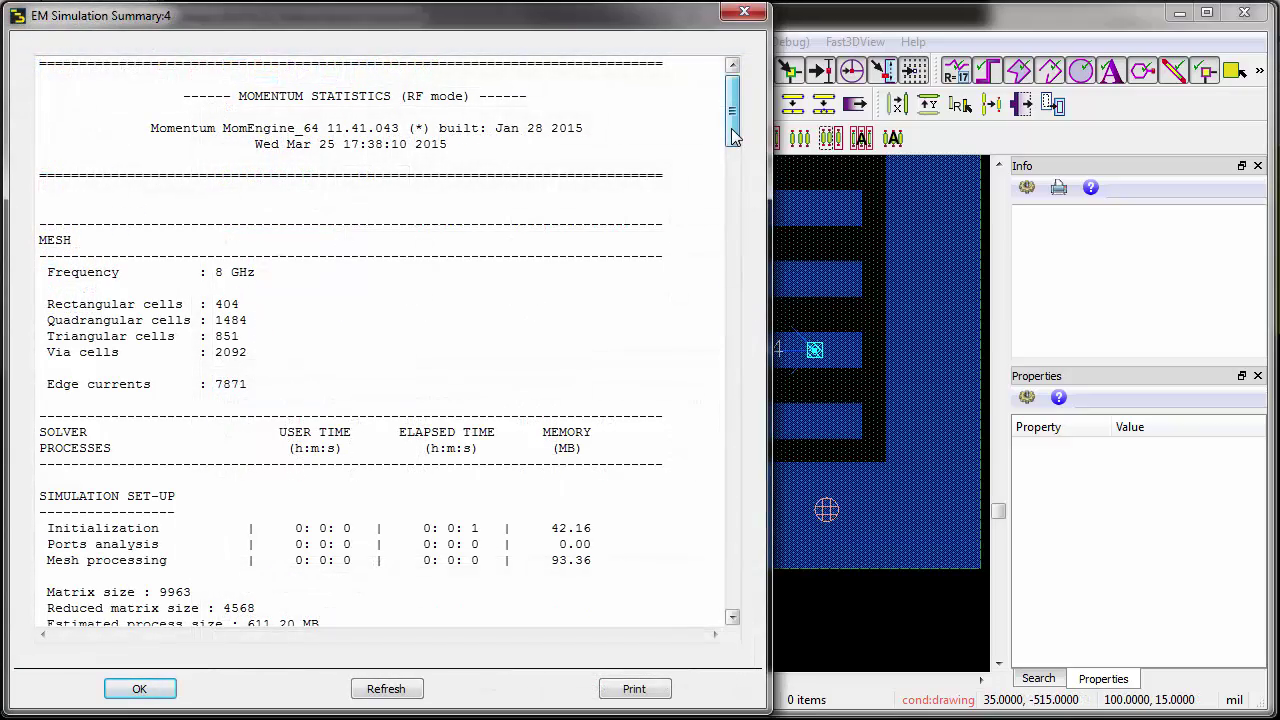
left_click_drag(731, 128, 738, 438)
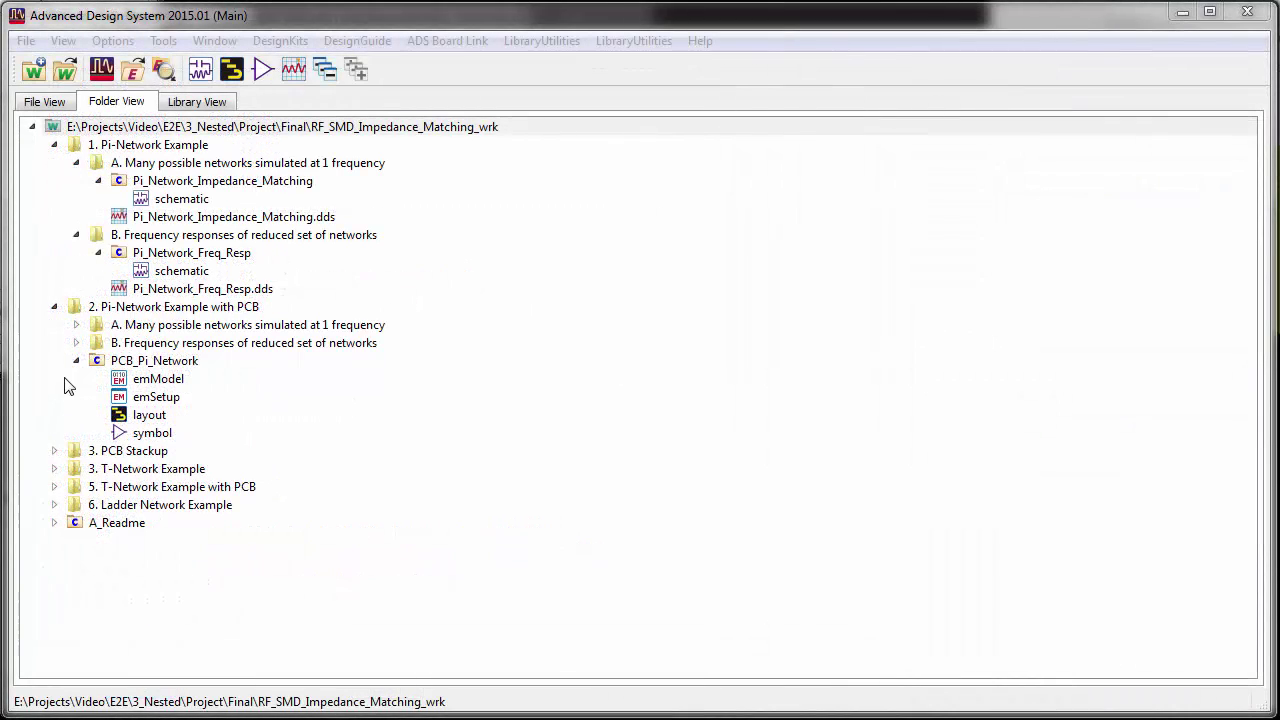
Open the Pi_Network_Impedance_Matching_withPCB schematic from section 2's folder A
left_click(76, 325)
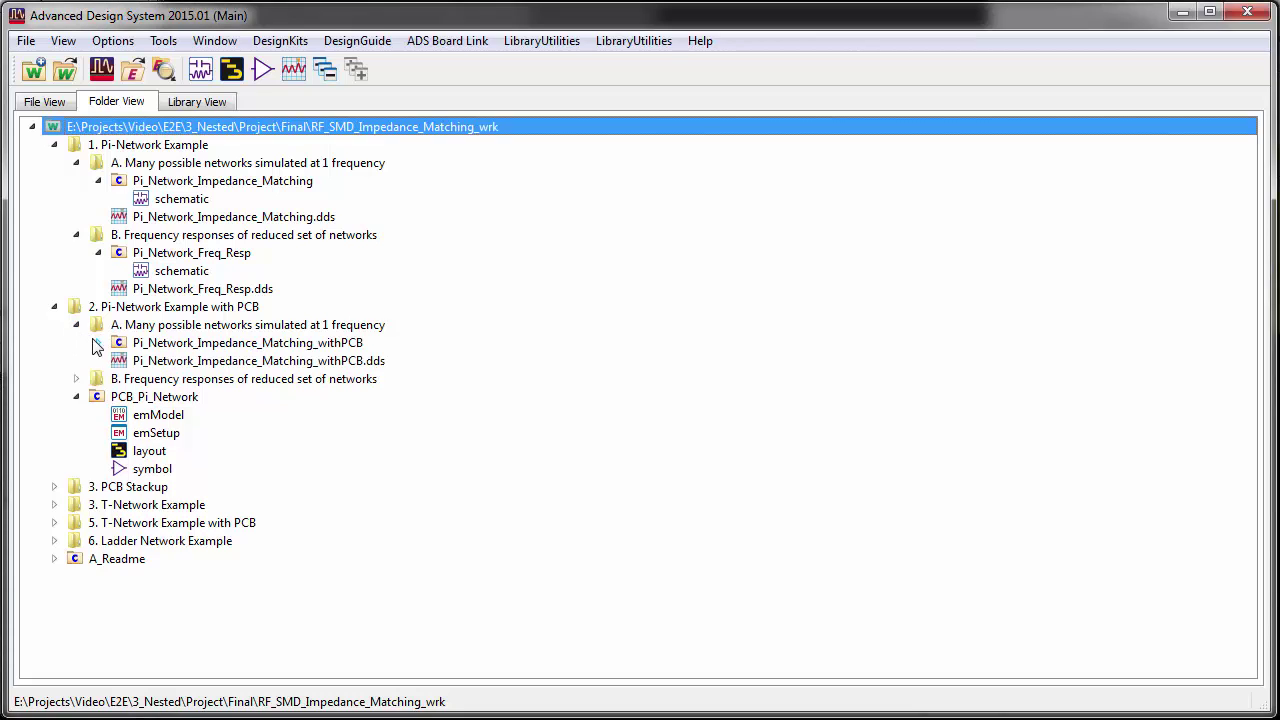
left_click(96, 343)
double_click(170, 361)
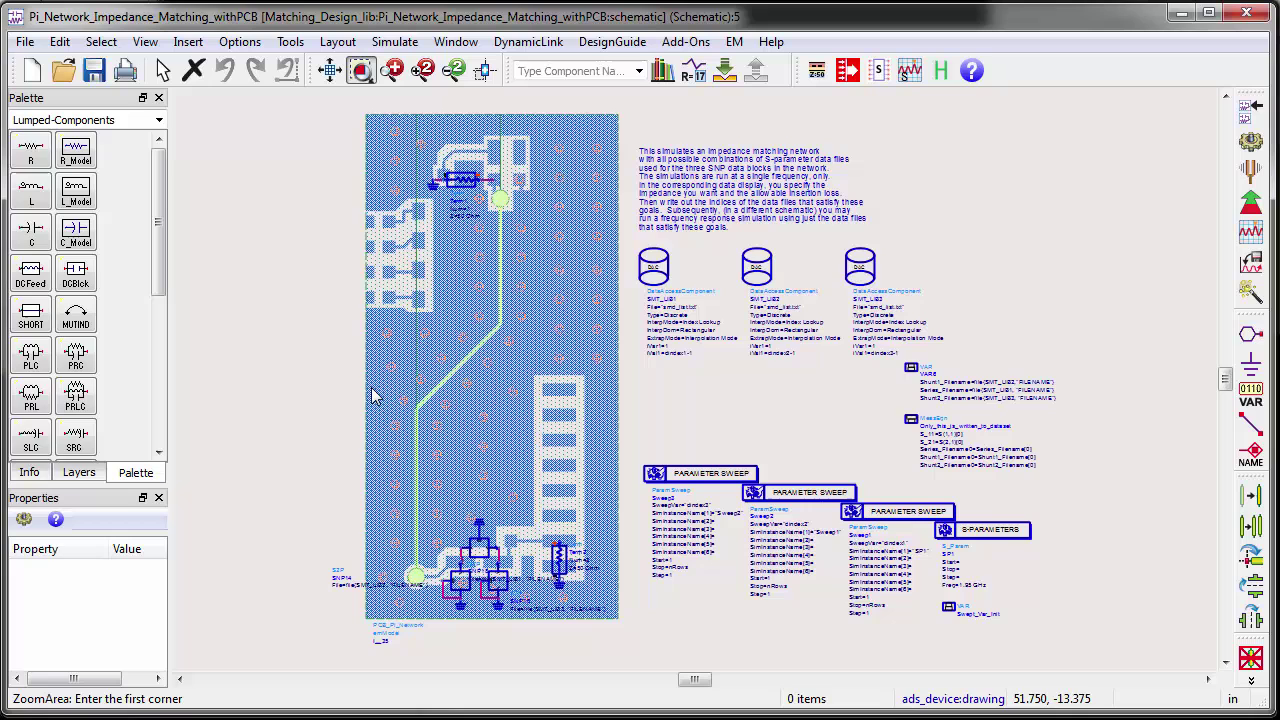
Zoom in on the SMD parts at the board's bottom, view all, then zoom on the board's top
left_click(358, 466)
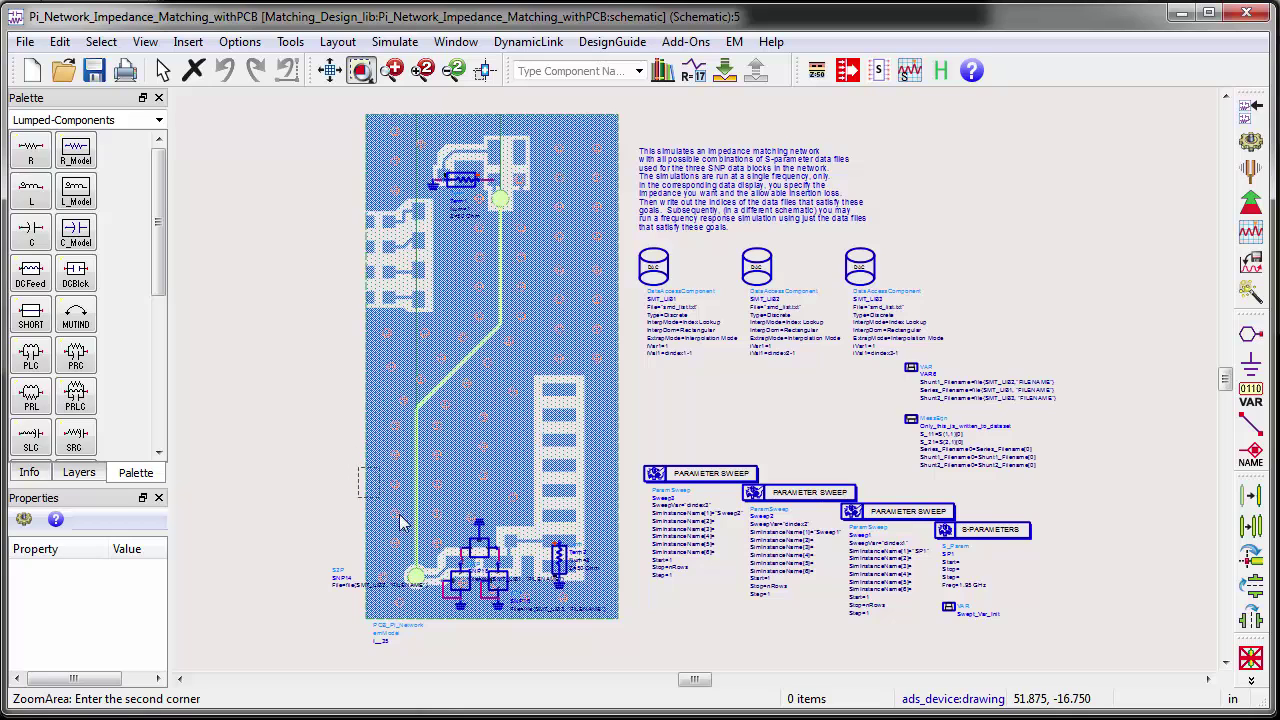
left_click(619, 655)
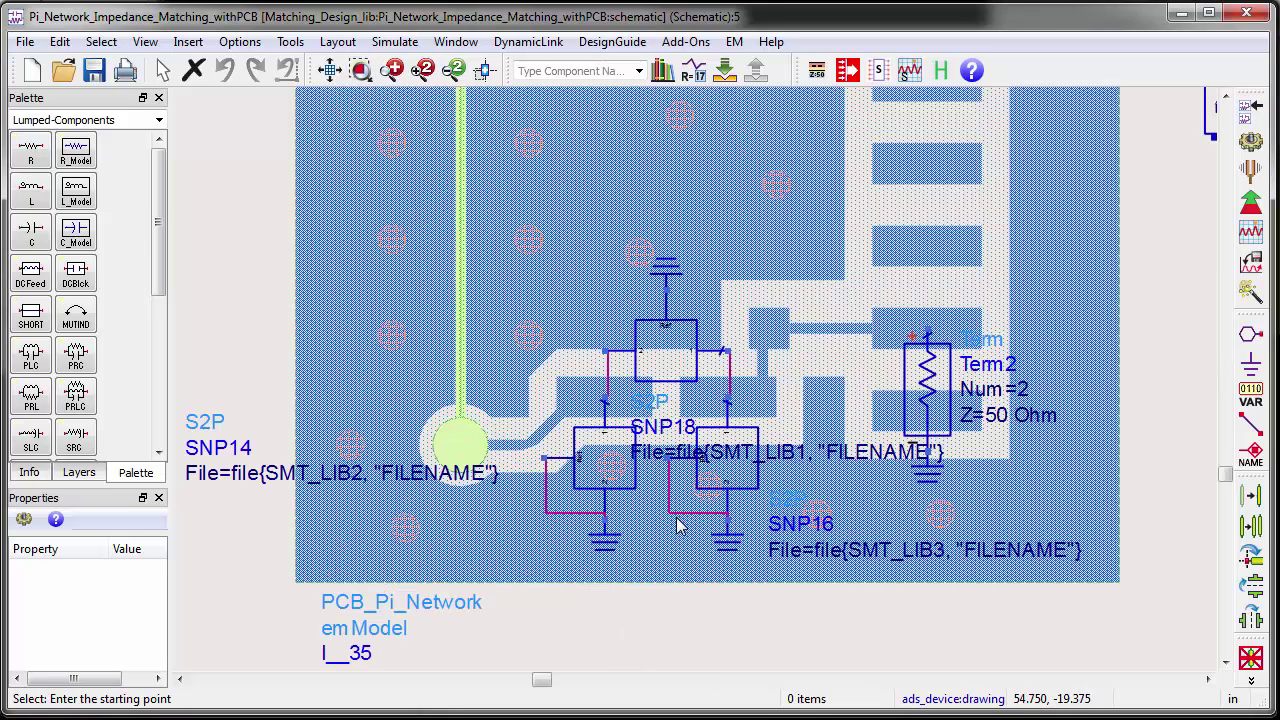
left_click(329, 70)
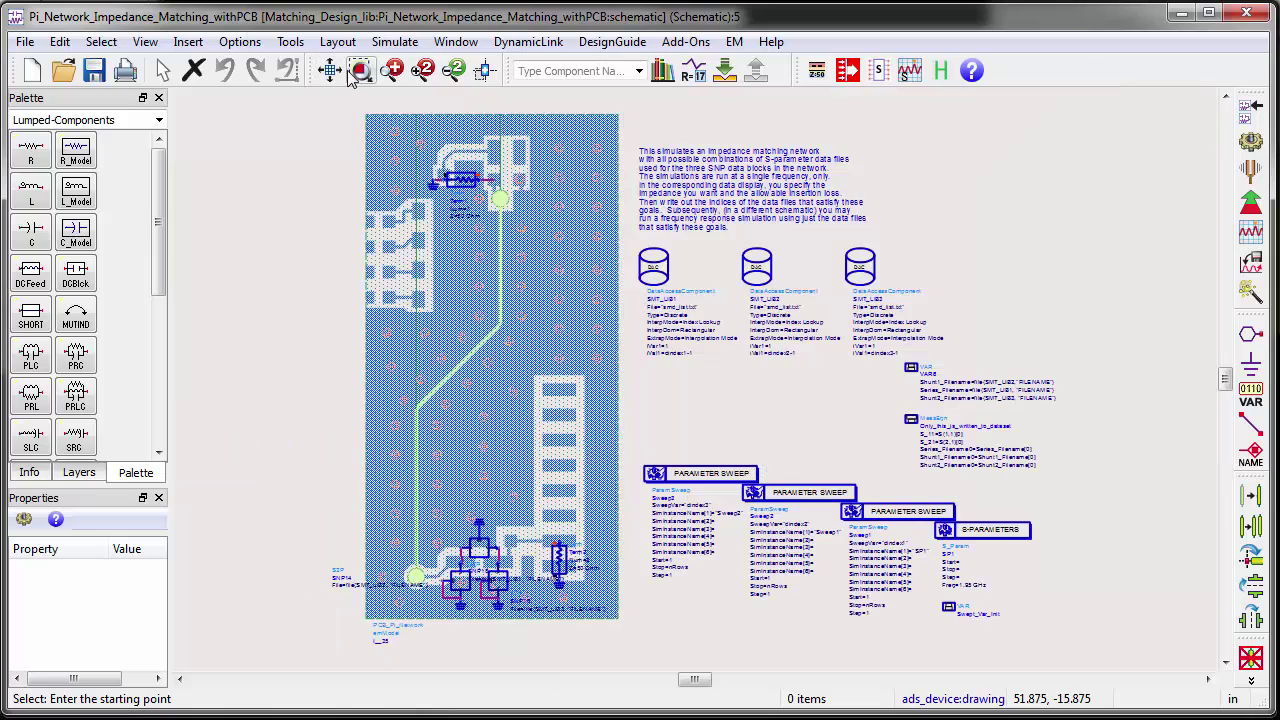
left_click(361, 70)
left_click(366, 124)
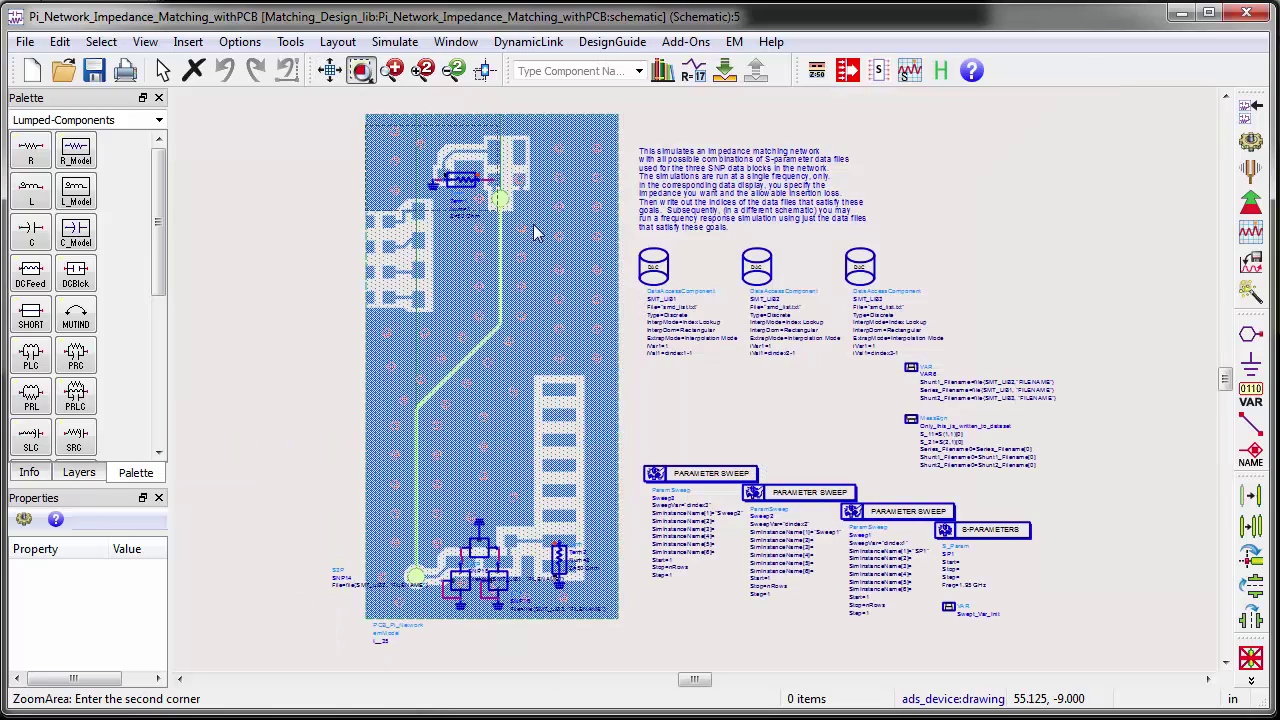
left_click(795, 405)
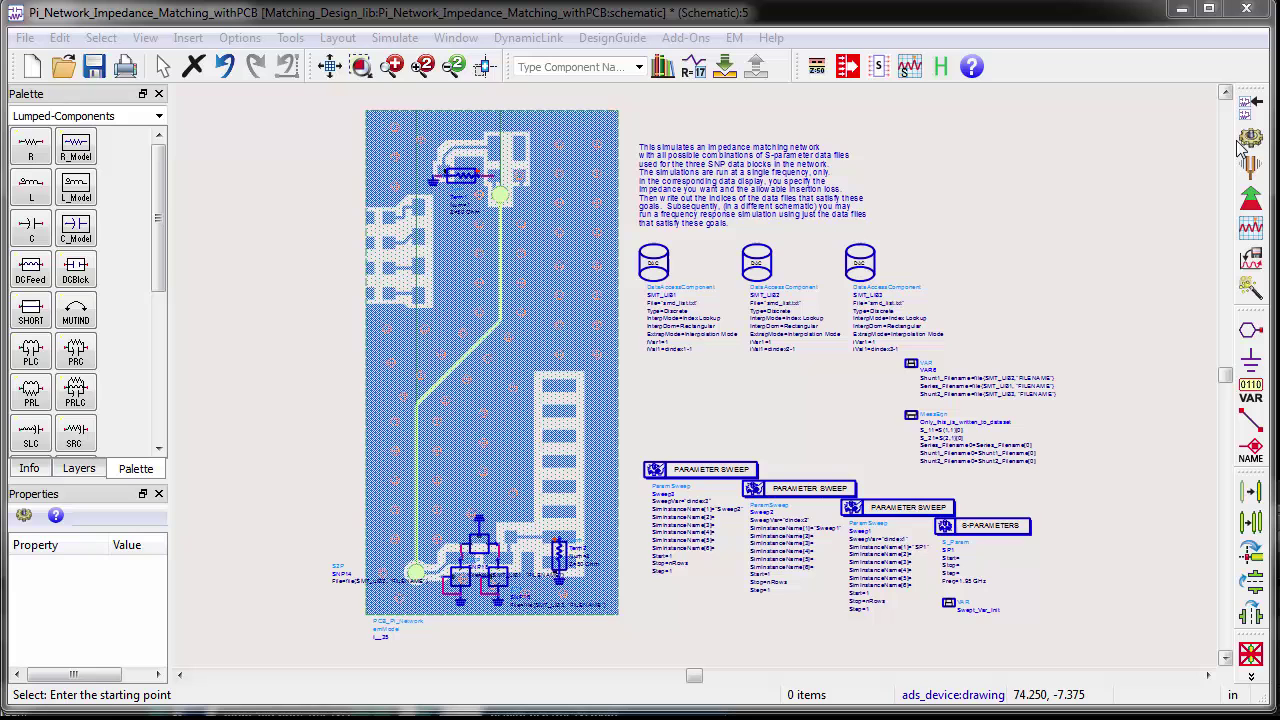
Simulate the PCB Pi-network schematic and zoom into its design goals and 35 good combinations
left_click(1250, 140)
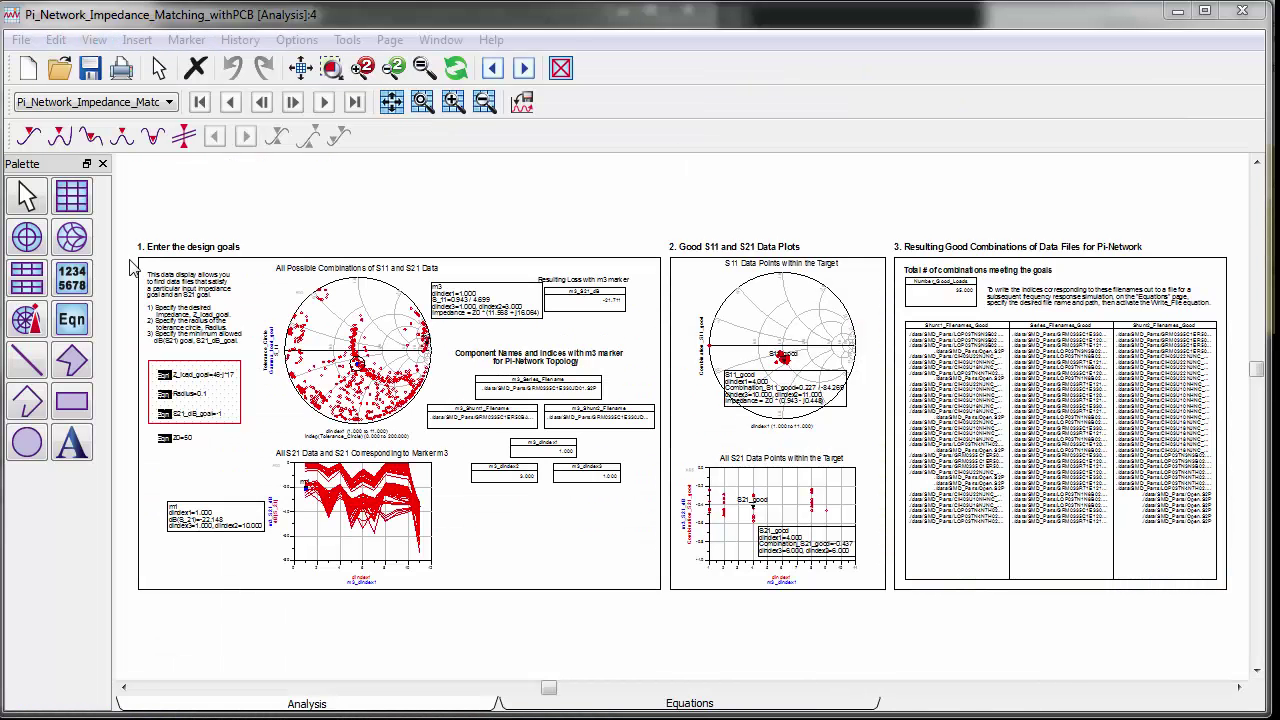
left_click(333, 67)
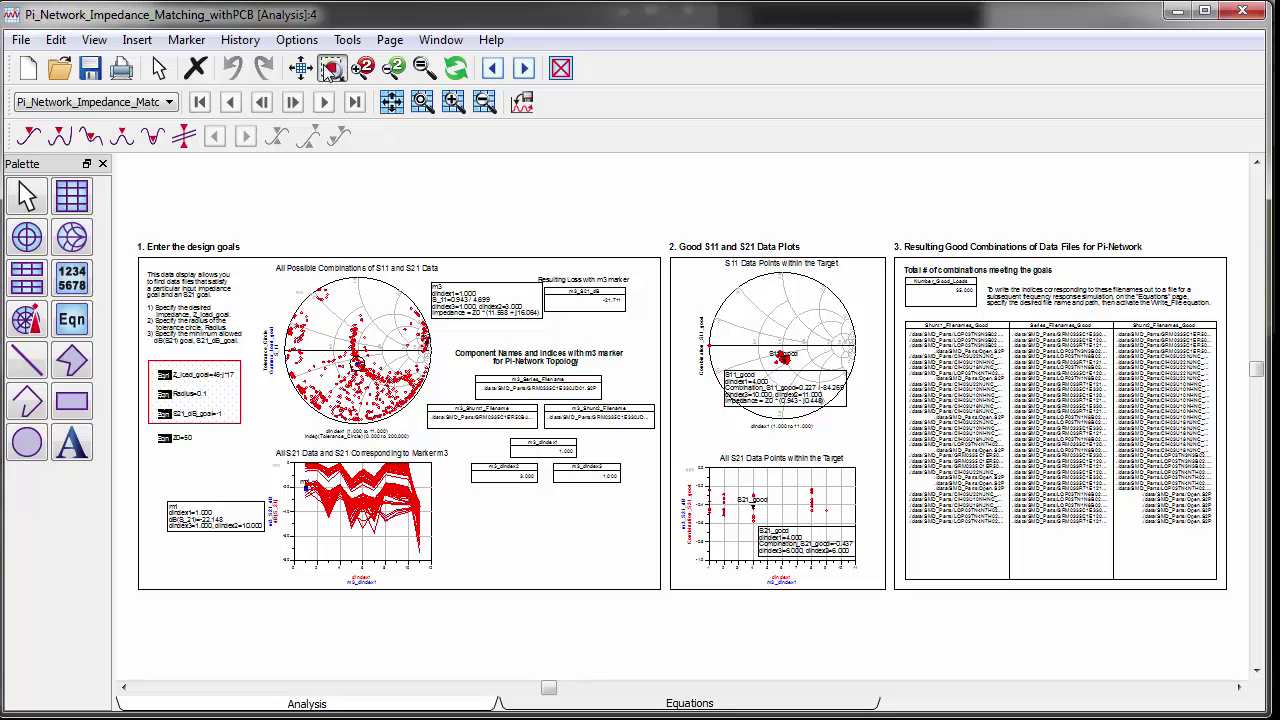
left_click_drag(127, 231, 660, 491)
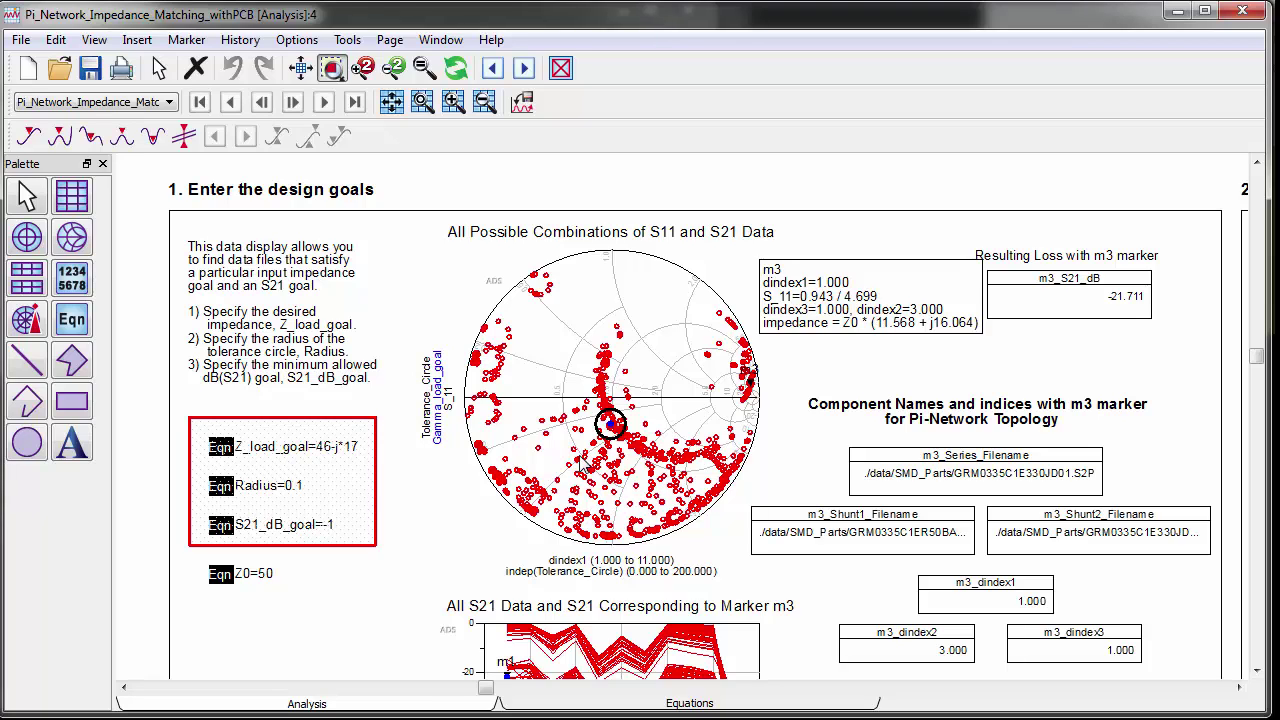
mouse_move(580, 463)
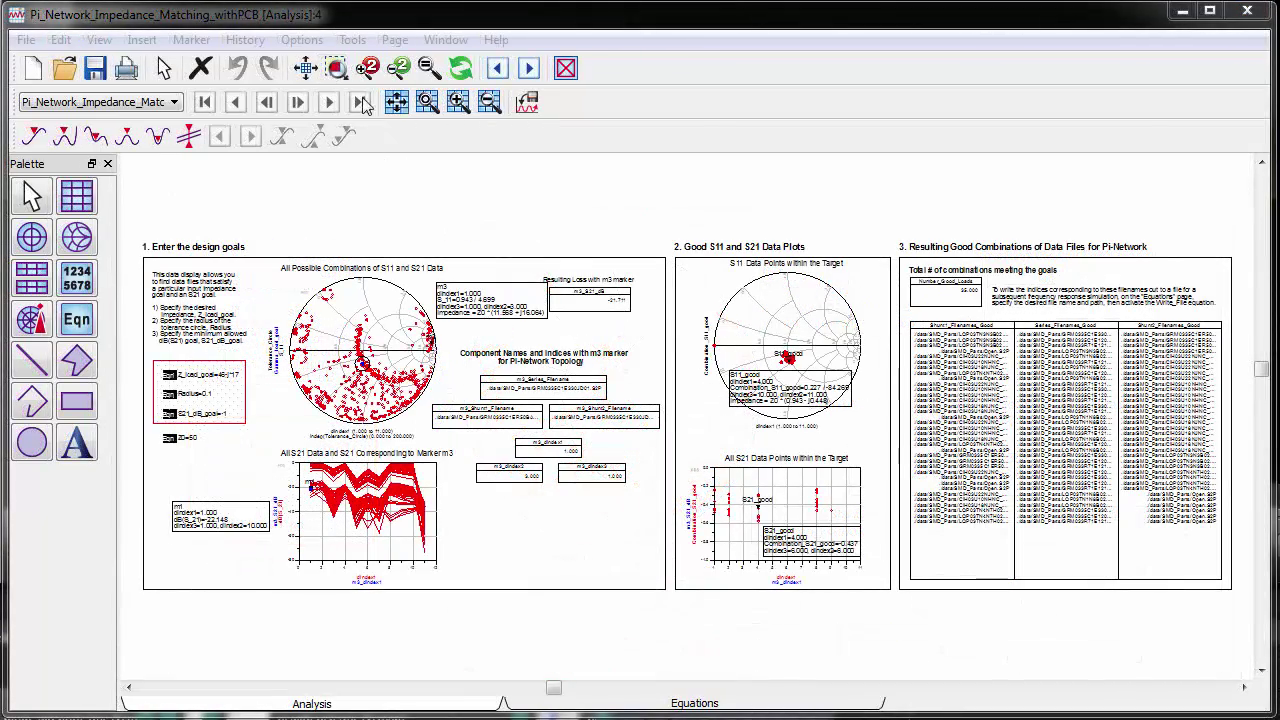
left_click(337, 67)
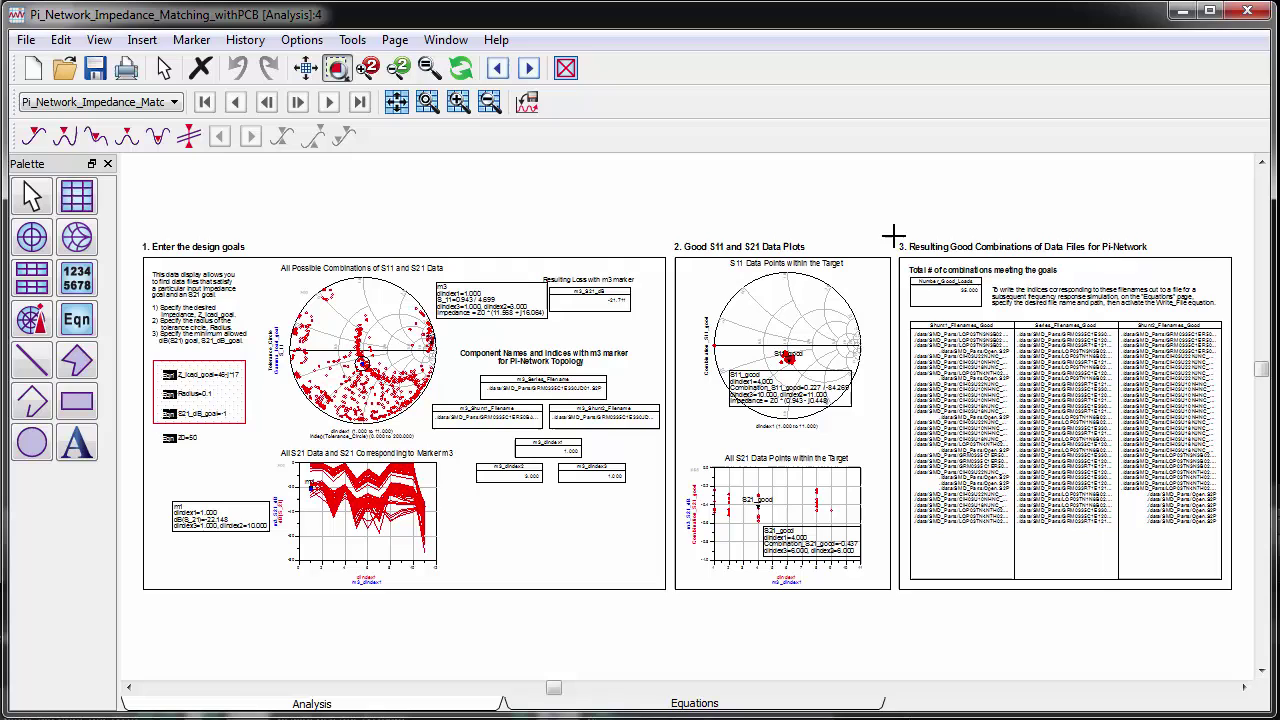
left_click_drag(894, 237, 1232, 540)
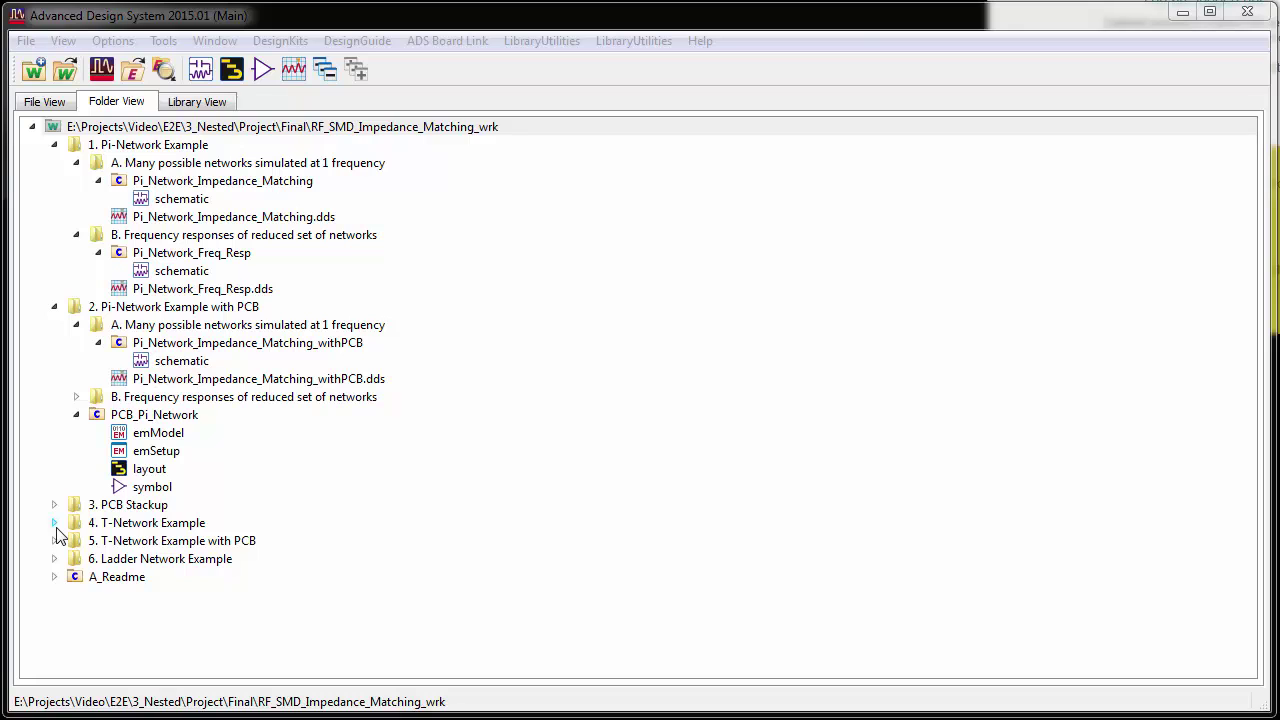
Expand '4. T-Network Example' > A > T-Network_Impedance_Matching and open its schematic
left_click(55, 524)
left_click(76, 541)
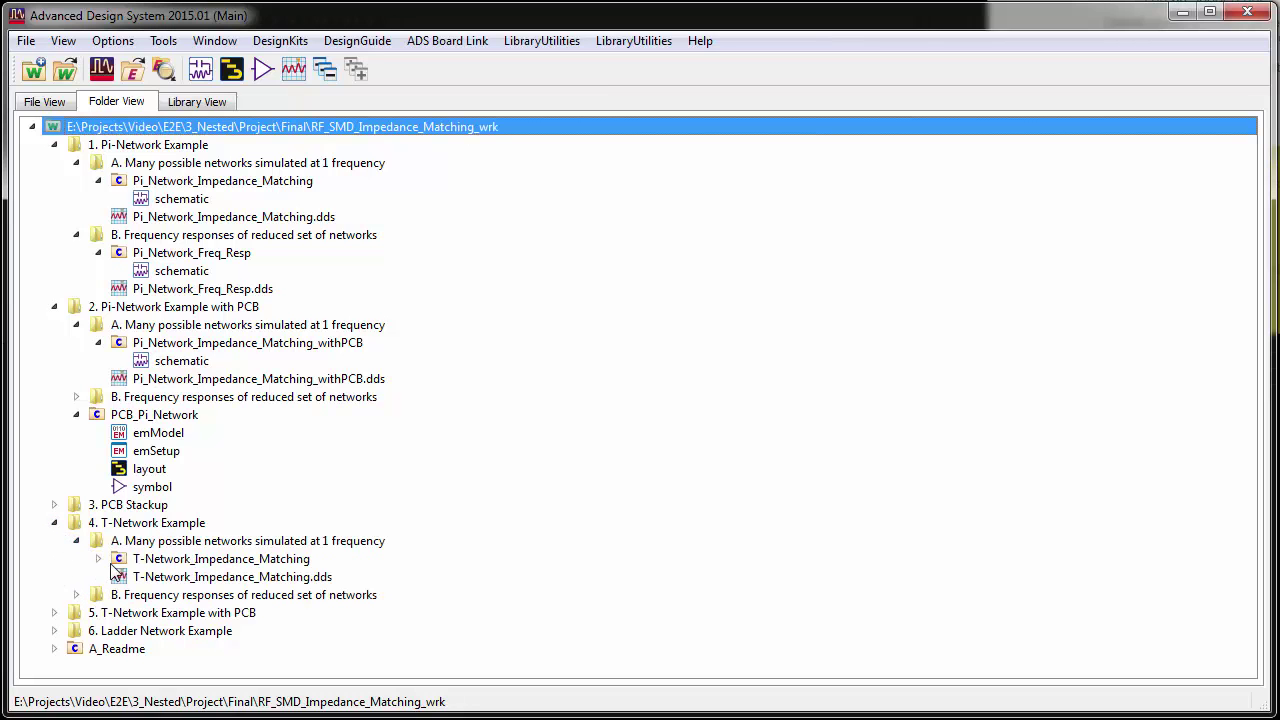
left_click(99, 560)
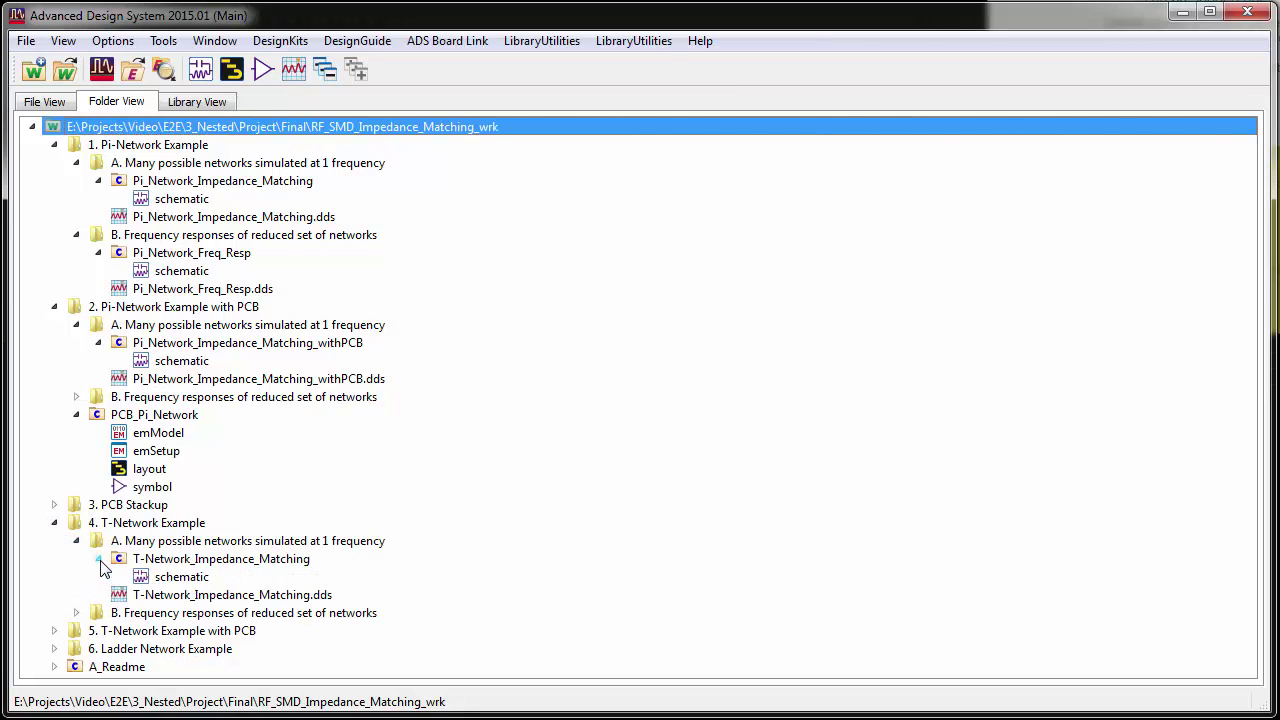
double_click(161, 580)
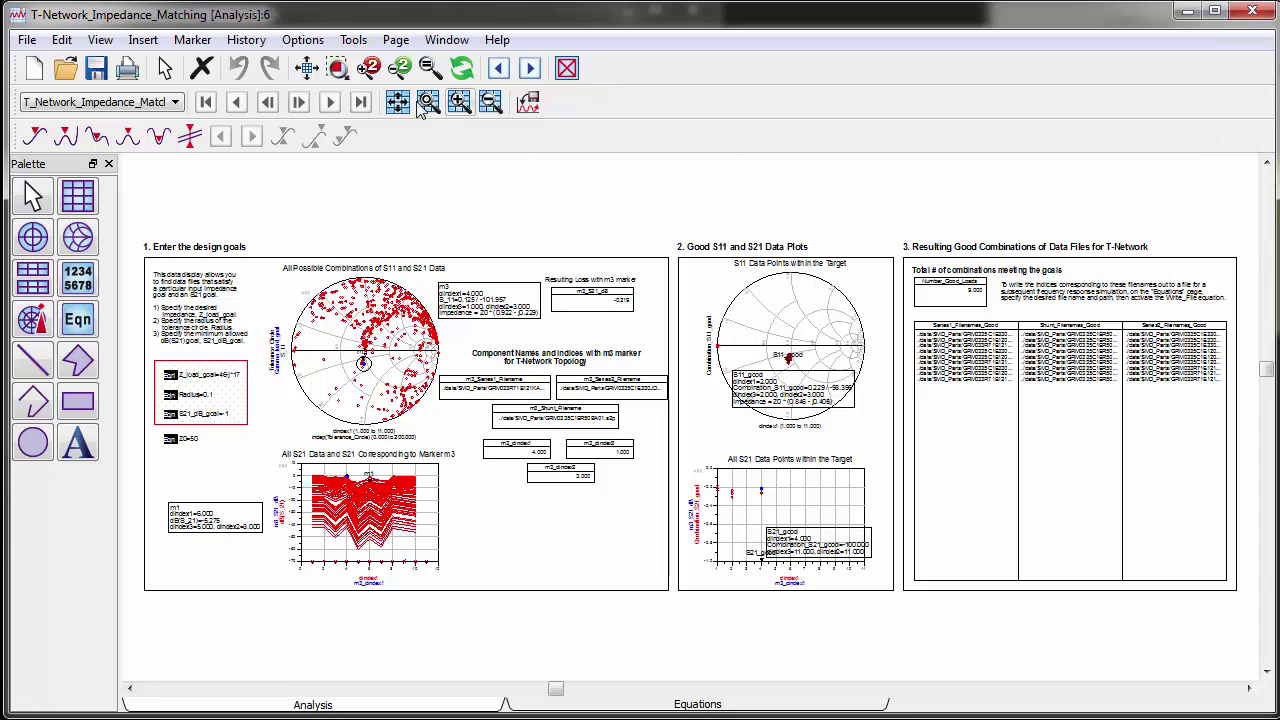
Zoom into the T-network design goals and Smith chart, then into the 9 good combinations section
left_click(338, 67)
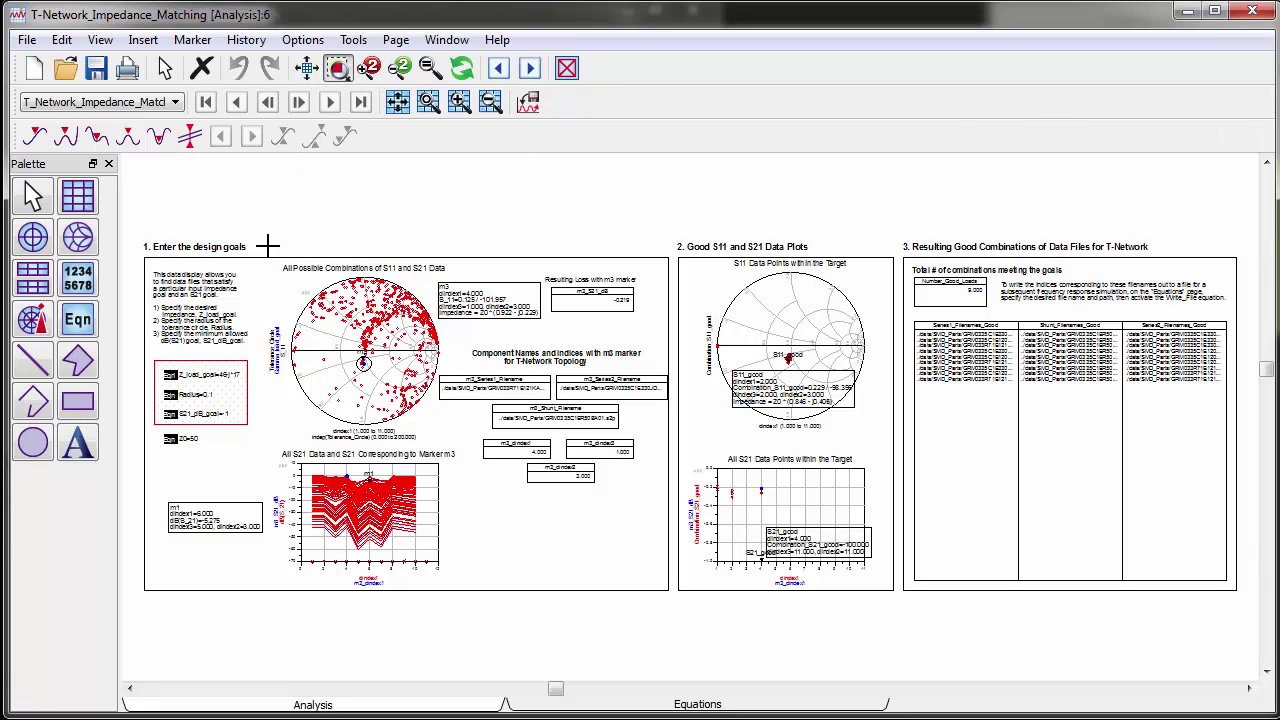
left_click_drag(268, 246, 466, 464)
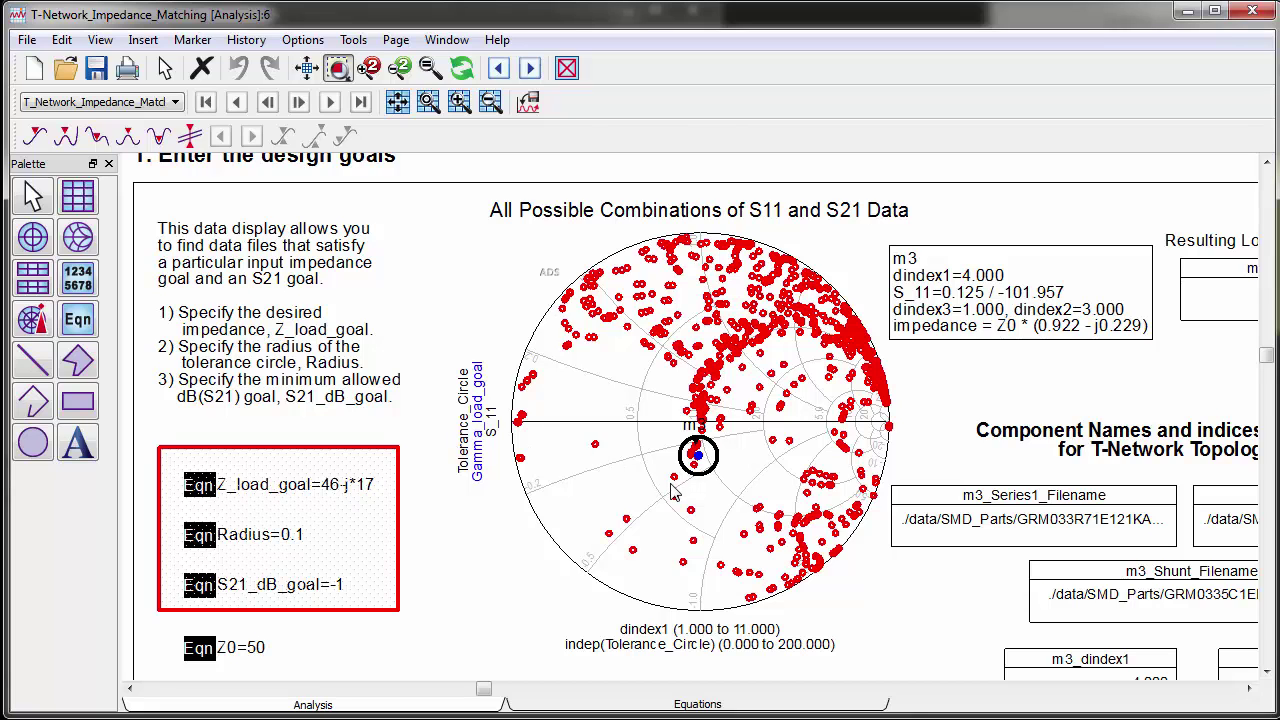
left_click(344, 79)
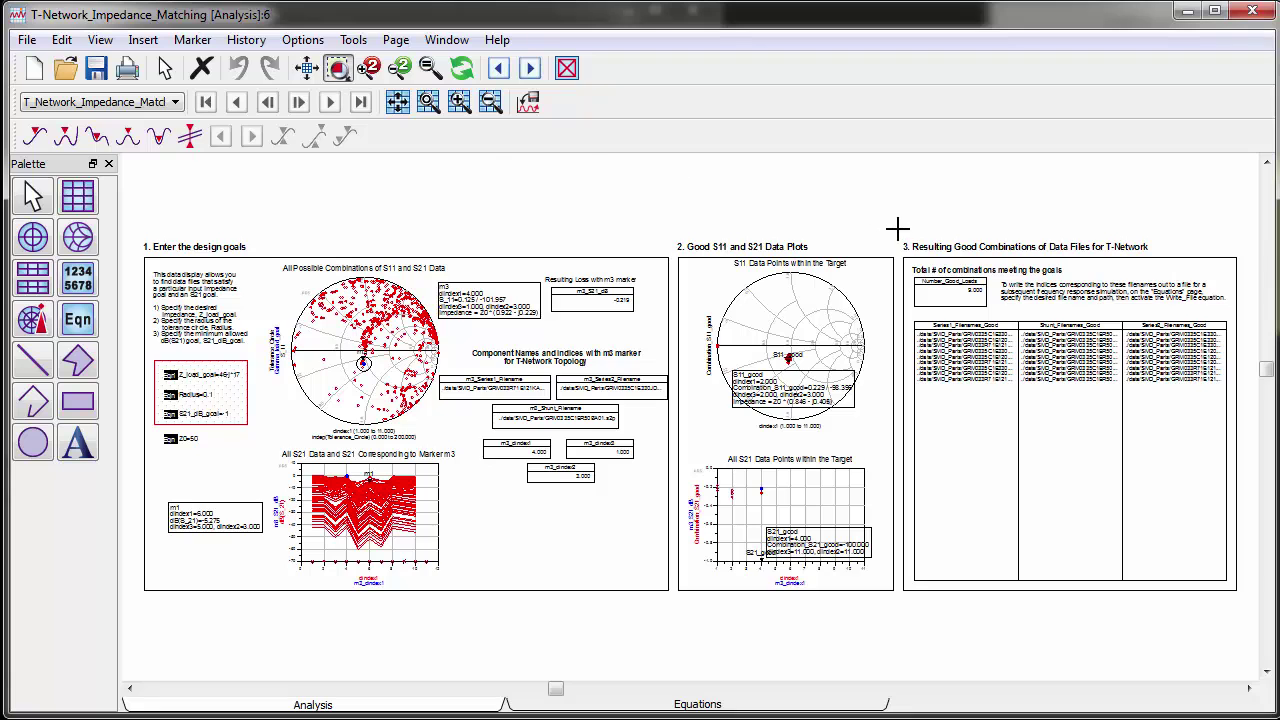
left_click_drag(900, 236, 1229, 408)
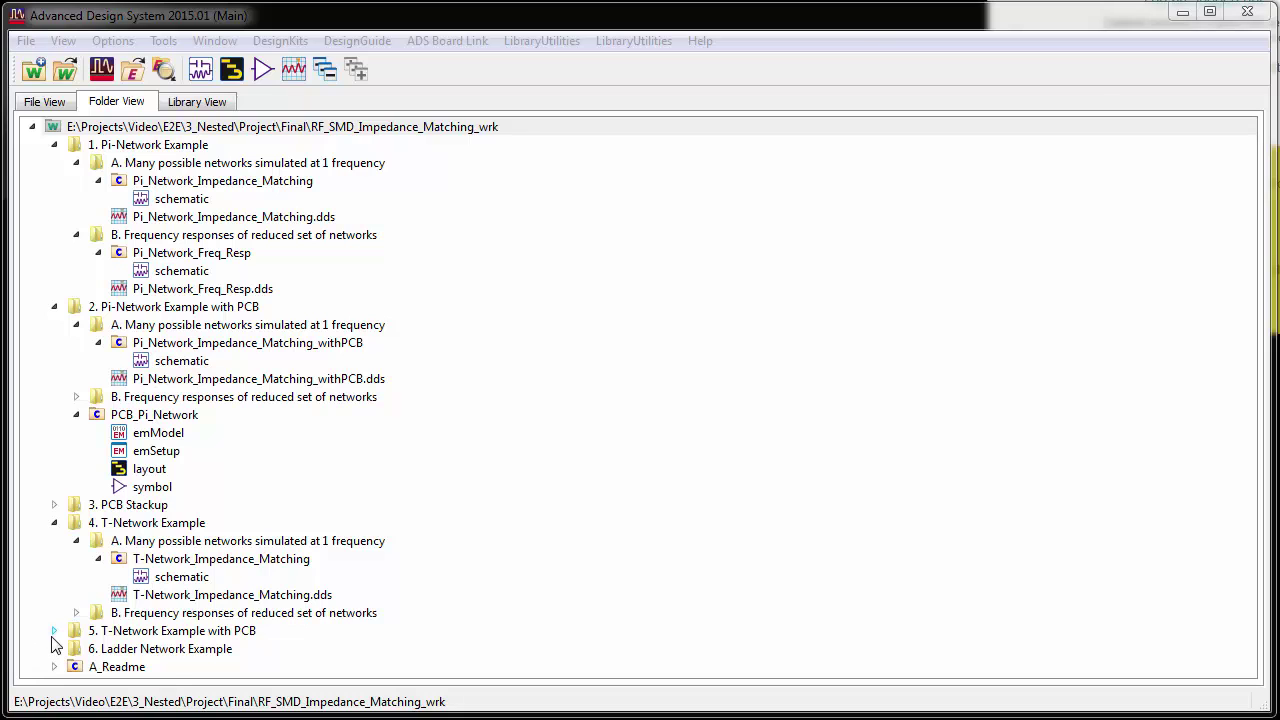
Expand the T-Network Example with PCB folders down to PCB_T_Network's views
left_click(54, 631)
scroll(57, 640, "down", 1)
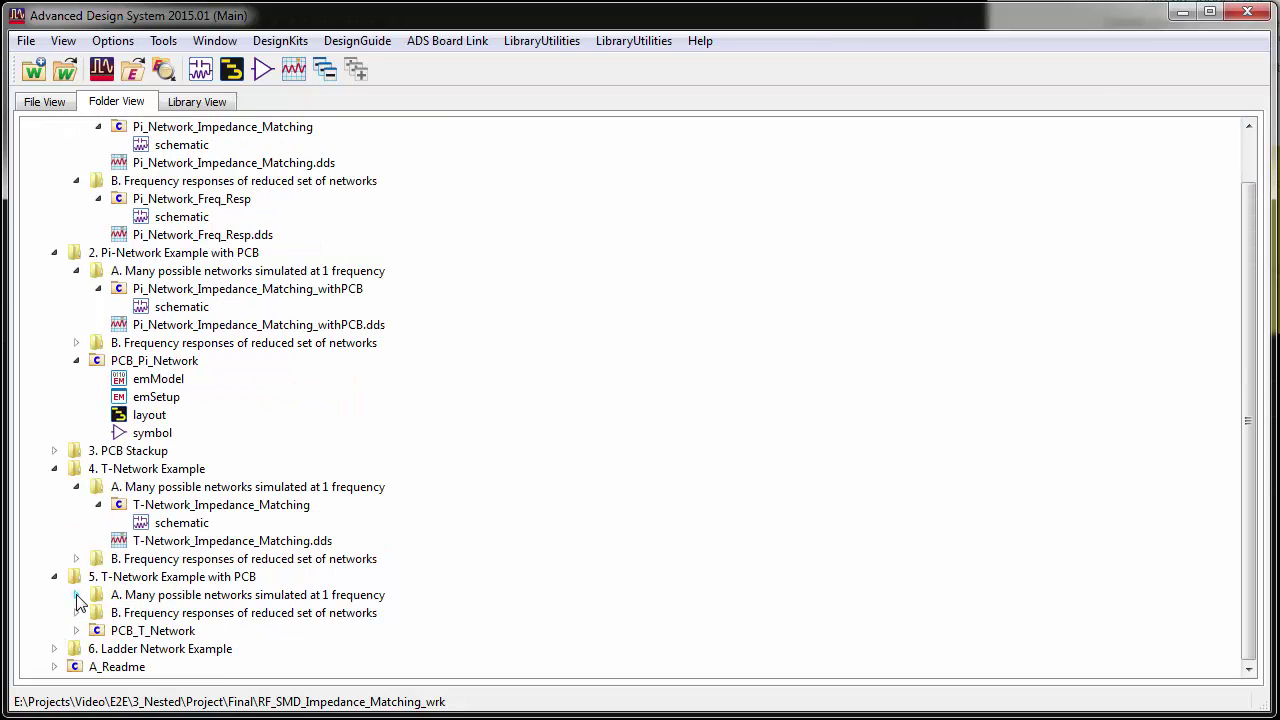
left_click(76, 595)
scroll(73, 601, "down", 1)
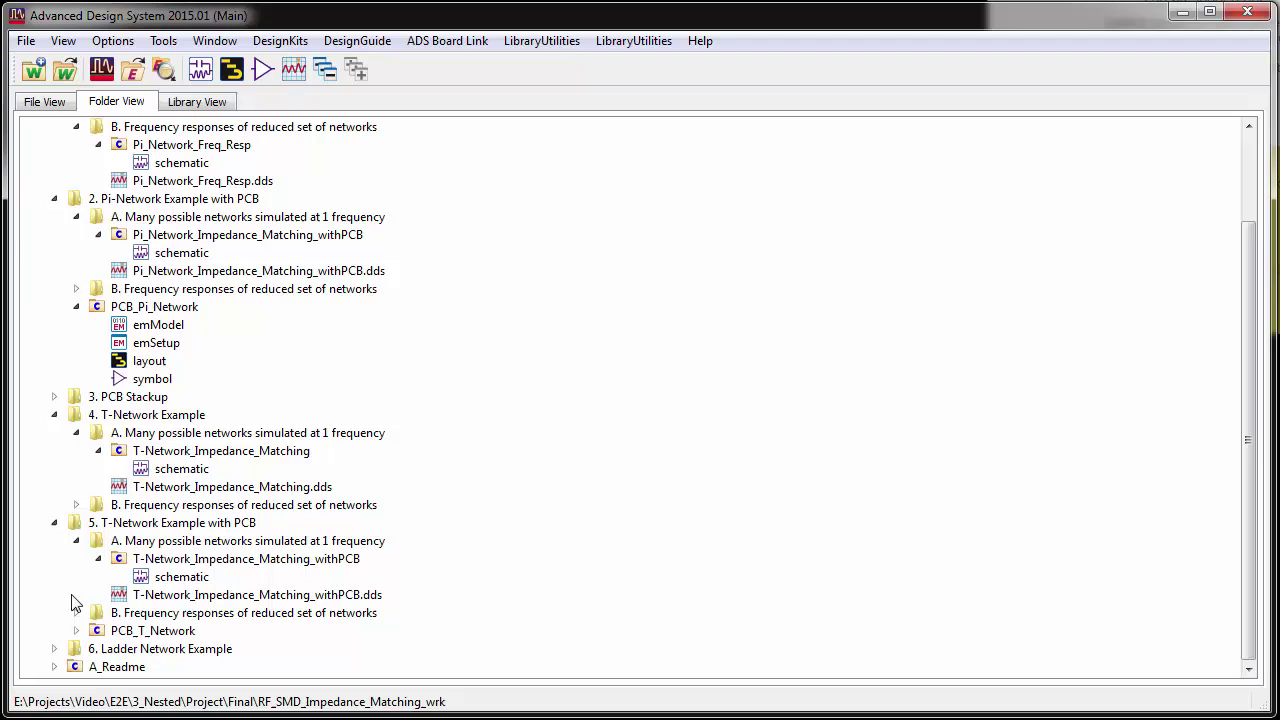
left_click(79, 617)
scroll(79, 617, "down", 1)
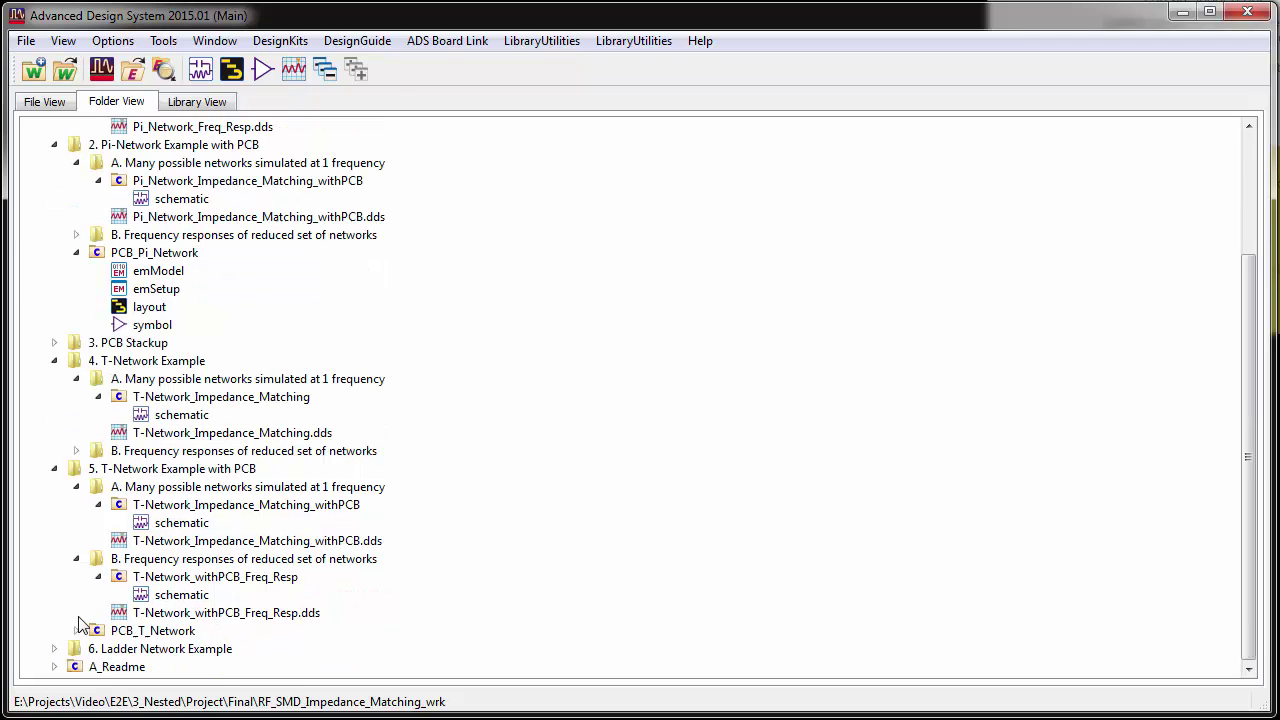
left_click(76, 631)
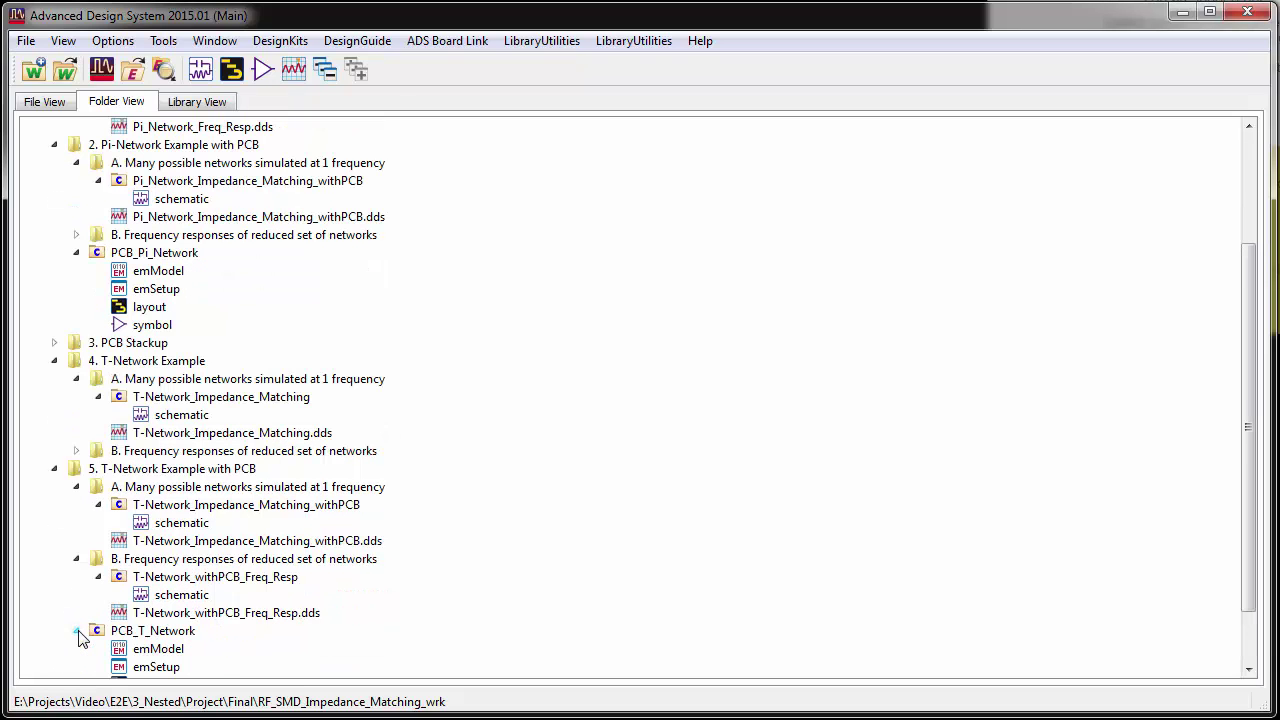
scroll(67, 640, "down", 2)
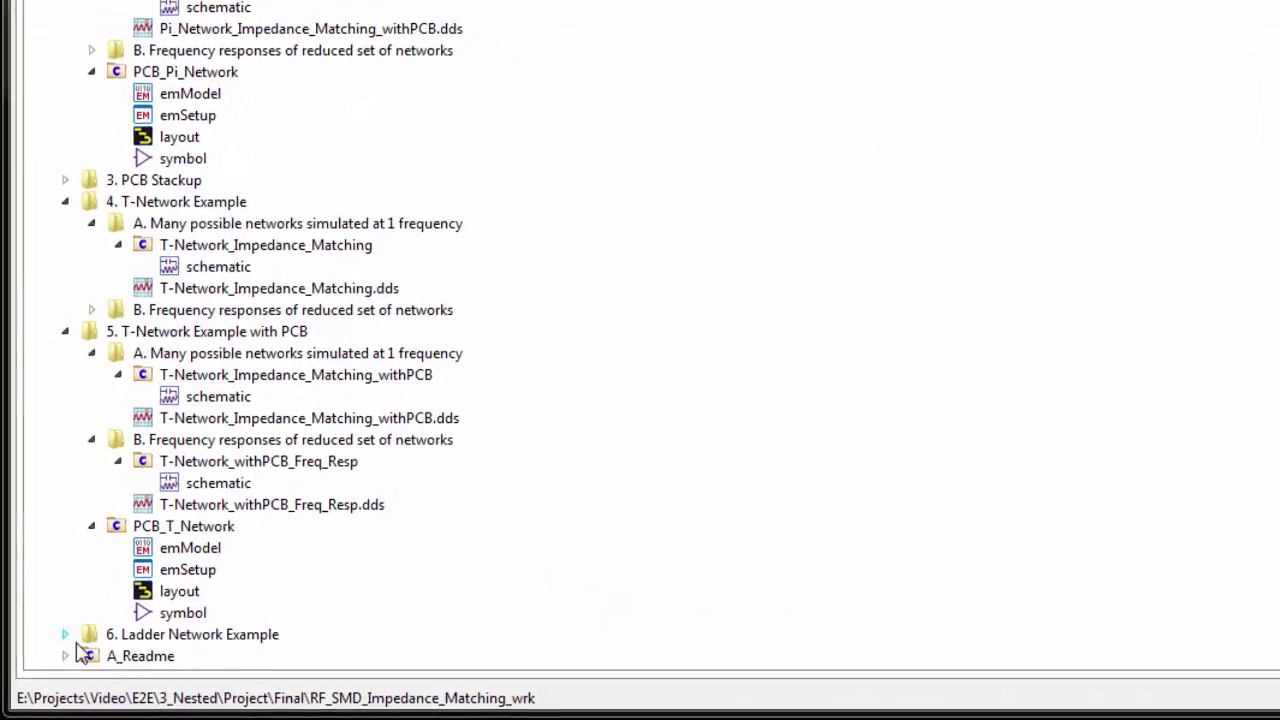
Expand the Ladder Network Example folders and open the Ladder-Network_Impedance_Matching schematic
left_click(66, 634)
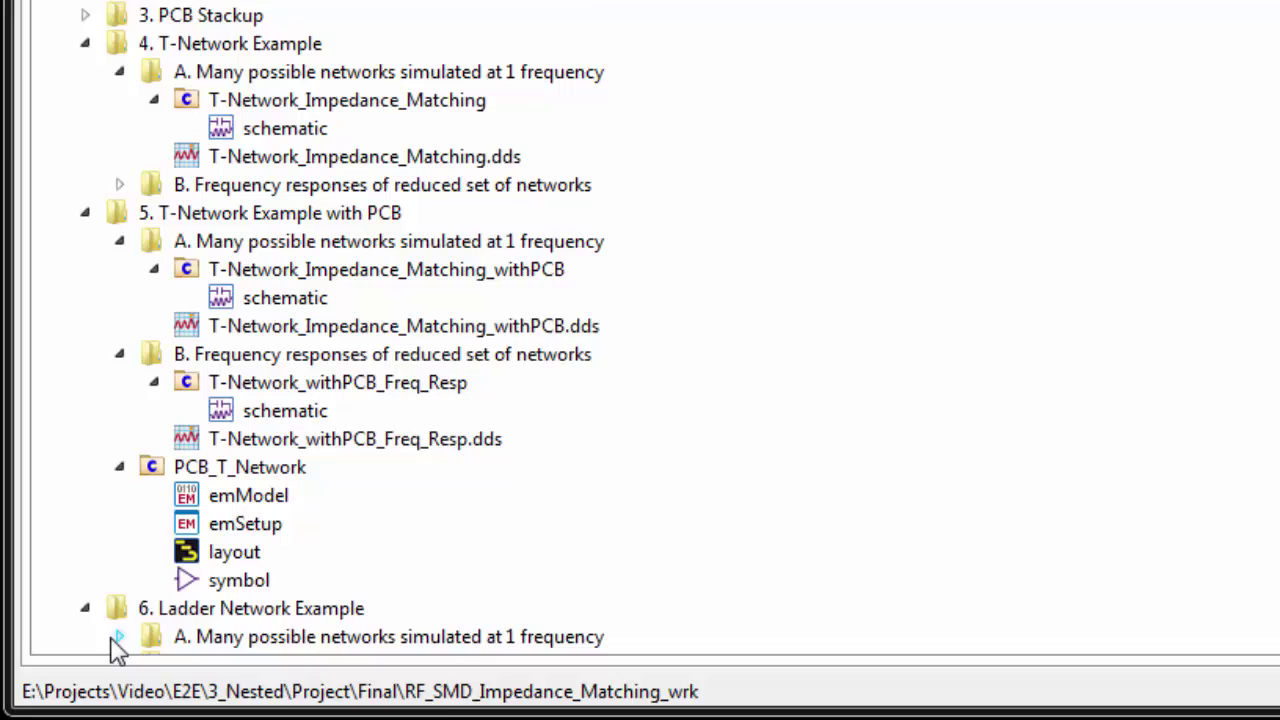
scroll(112, 640, "down", 1)
left_click(120, 574)
scroll(150, 575, "down", 1)
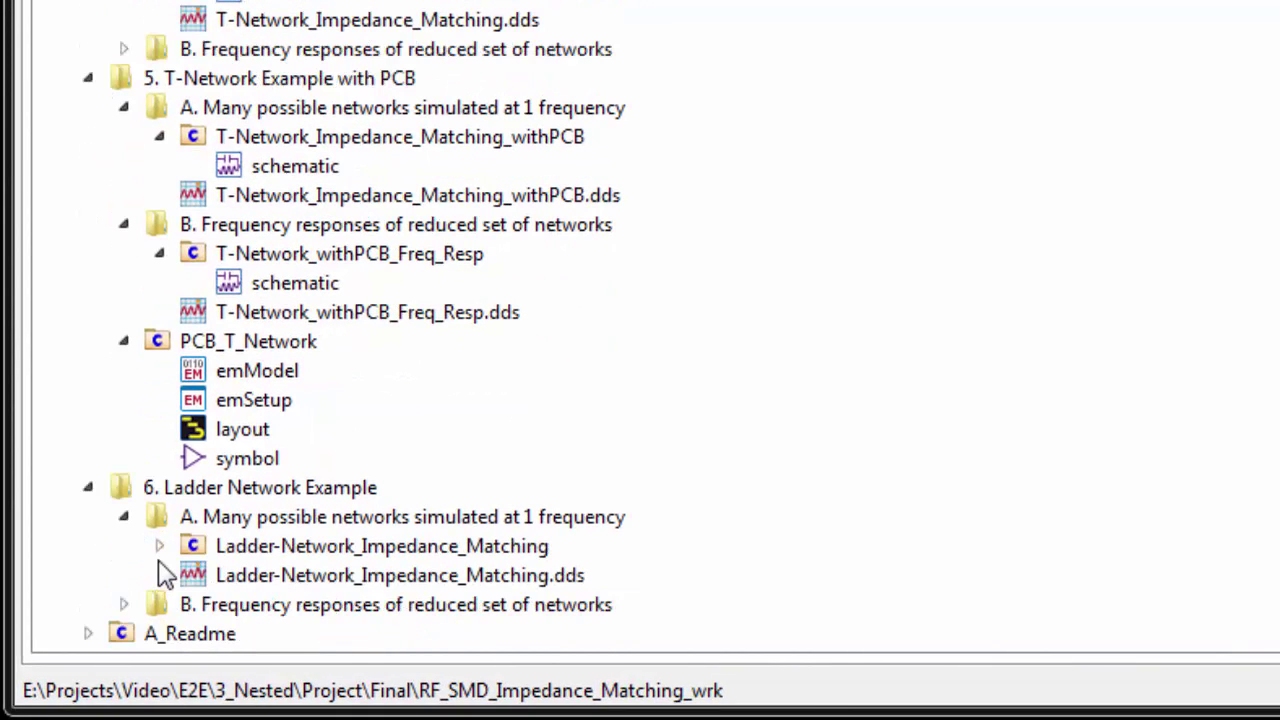
left_click(159, 546)
double_click(262, 576)
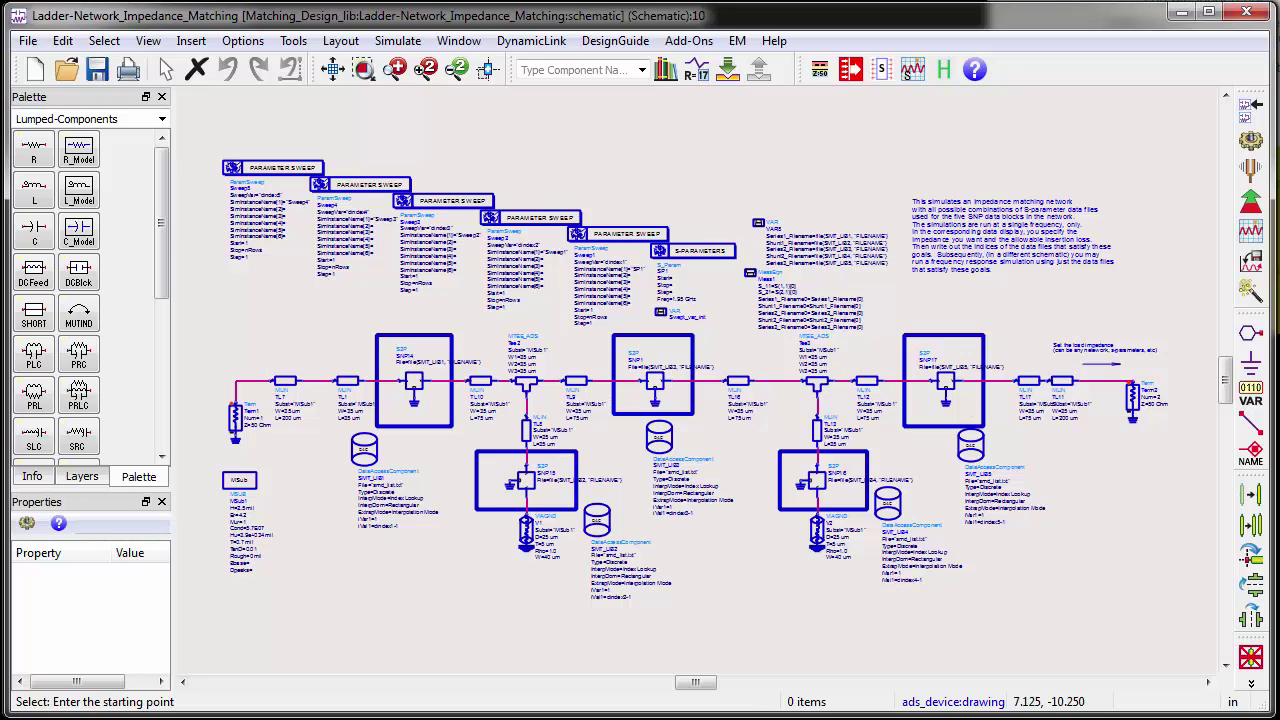
Run the ladder-network simulation, which finishes in 94.45 seconds and opens its Analysis display
left_click(1251, 141)
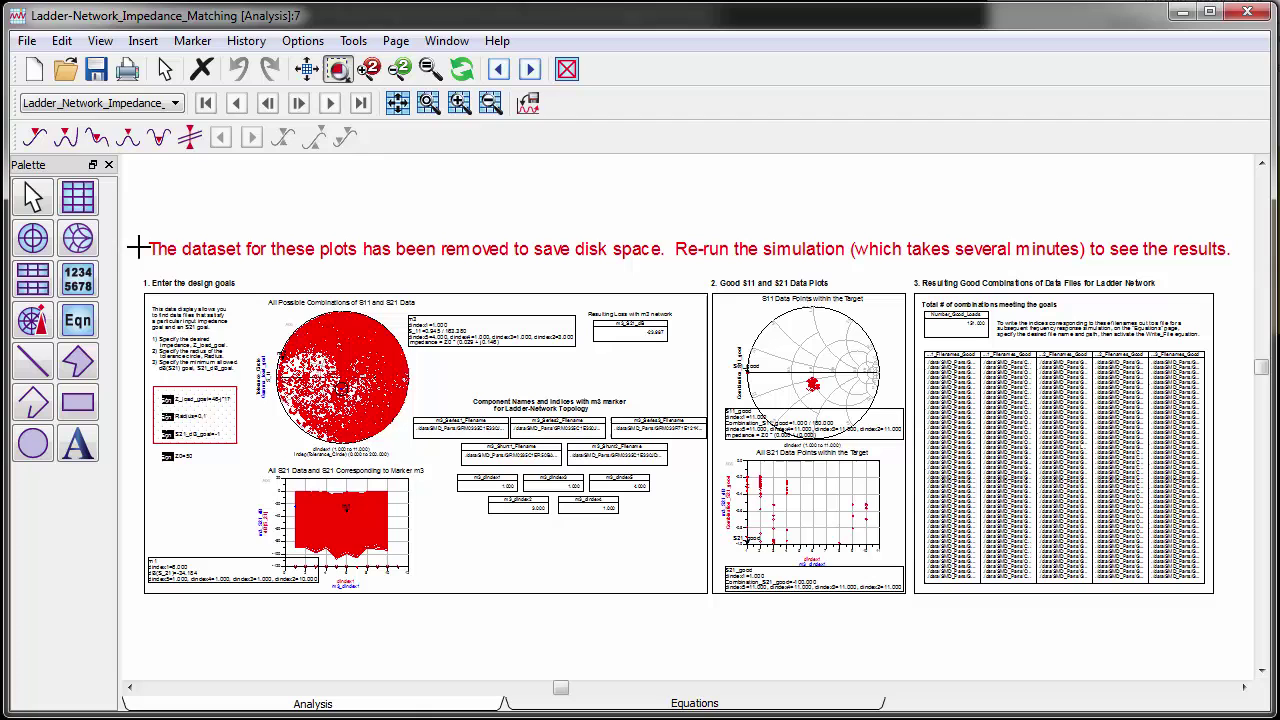
Zoom in on the all-combinations Smith chart and the ladder network's good-combinations table
left_click_drag(242, 277, 425, 453)
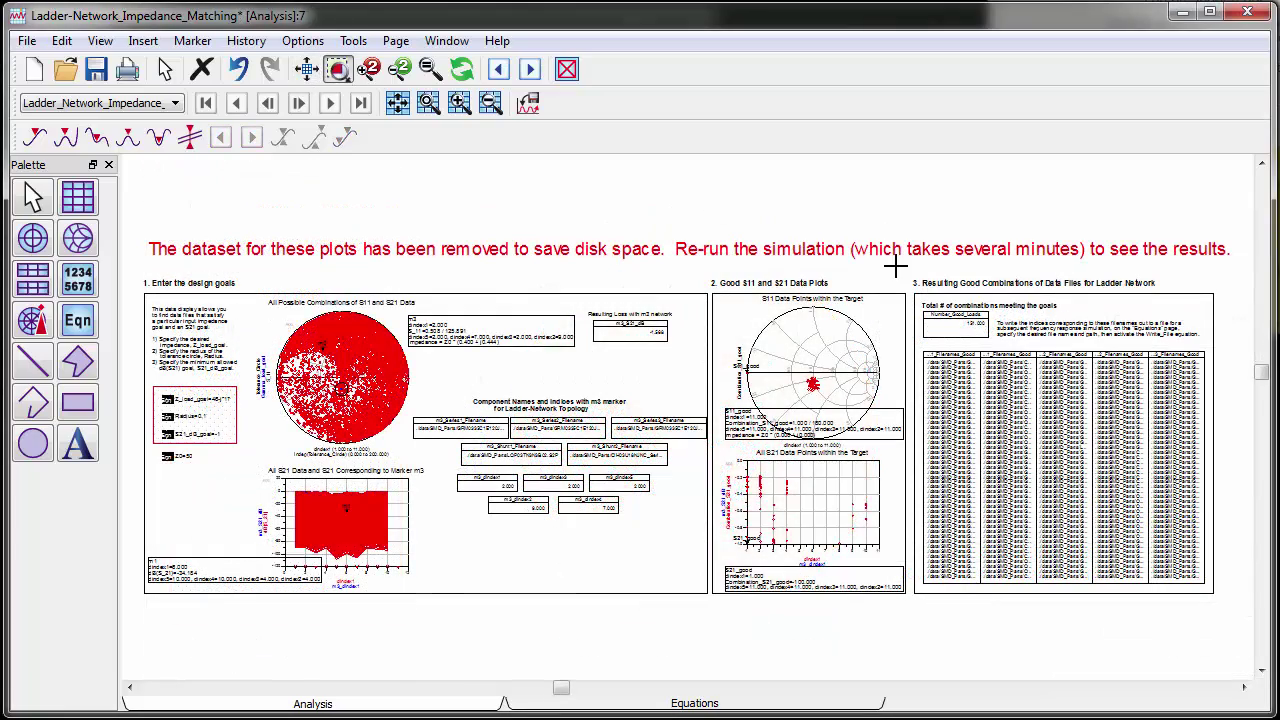
left_click_drag(895, 265, 1228, 474)
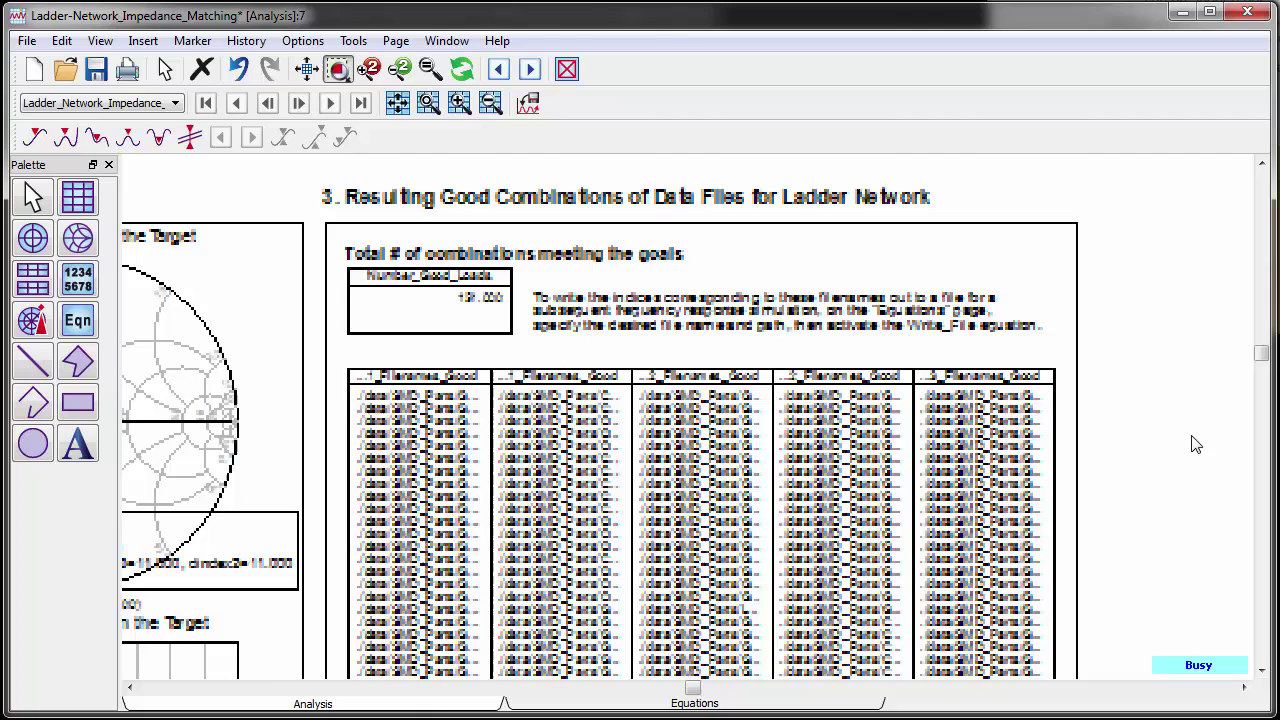